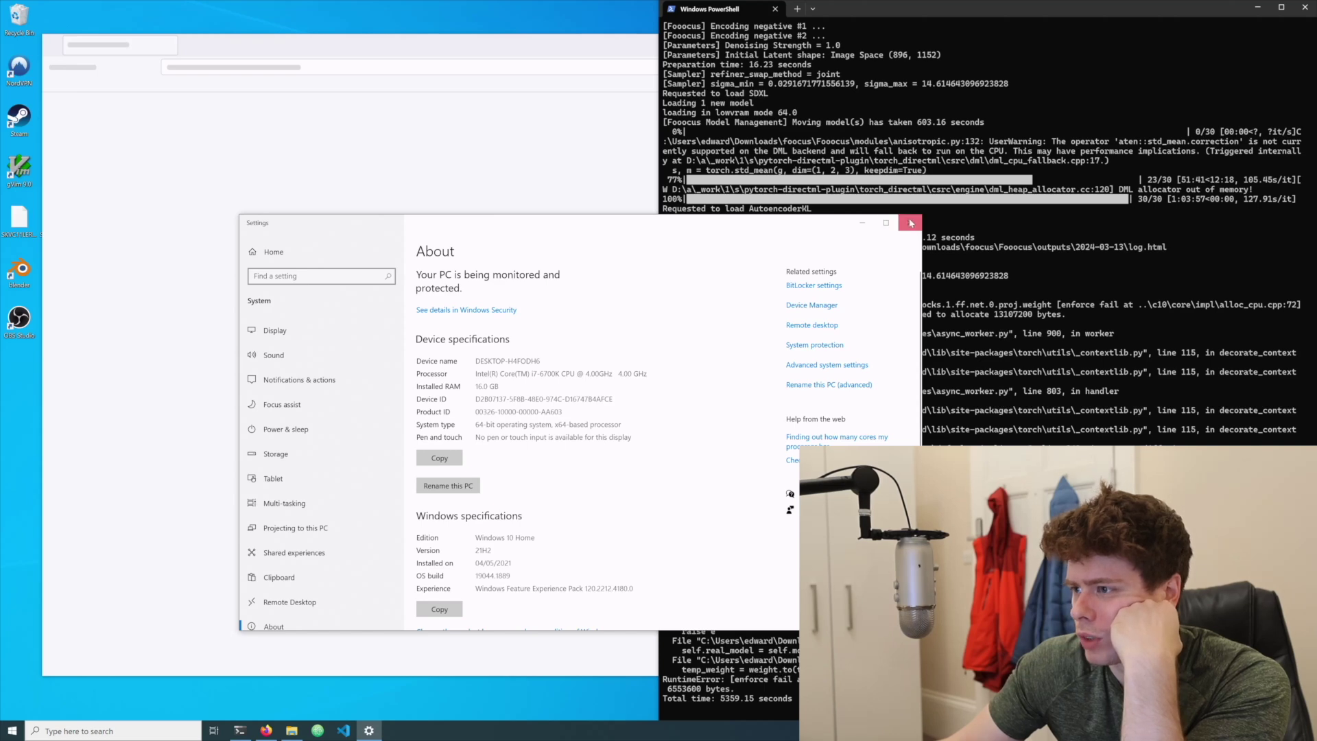
Close the Settings window in Windows PowerShell
click(910, 223)
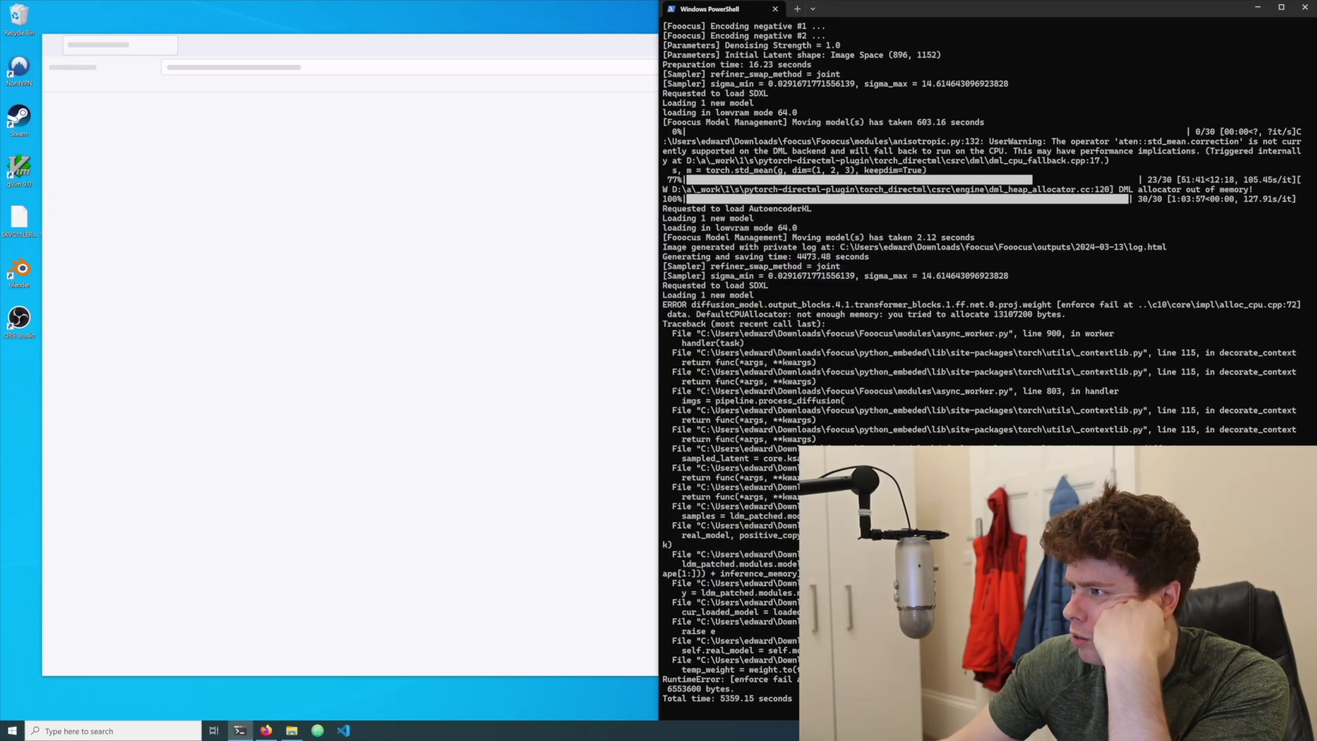
Close the PowerShell console, move Firefox further onscreen and enlarge the cat image
click(1306, 8)
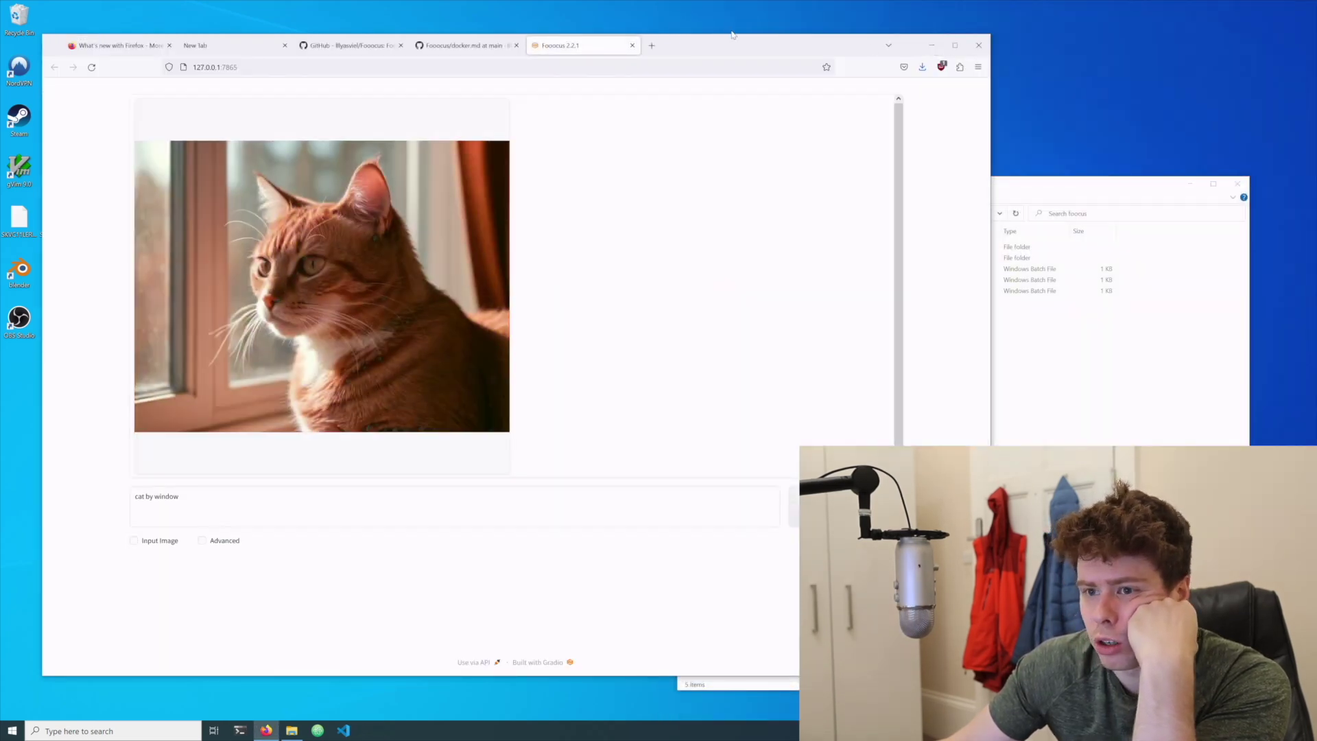
drag(725, 44, 846, 79)
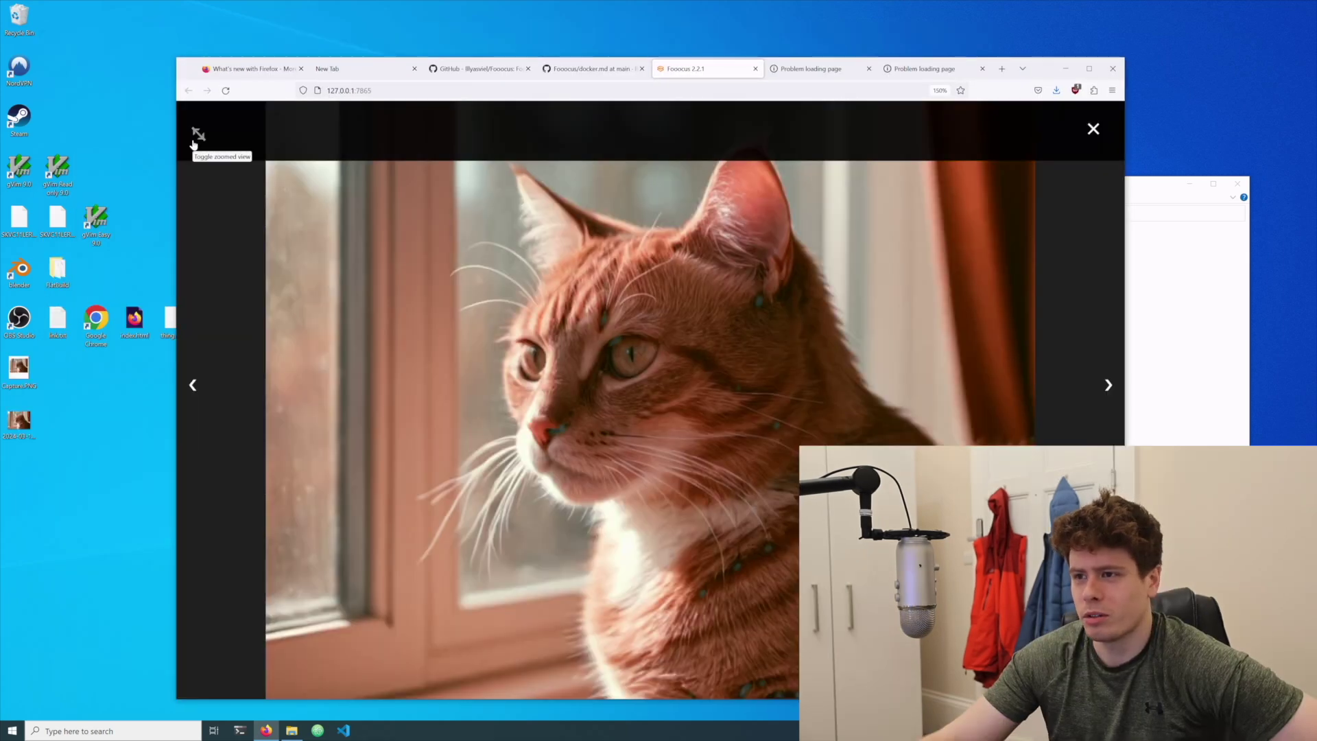
click(193, 141)
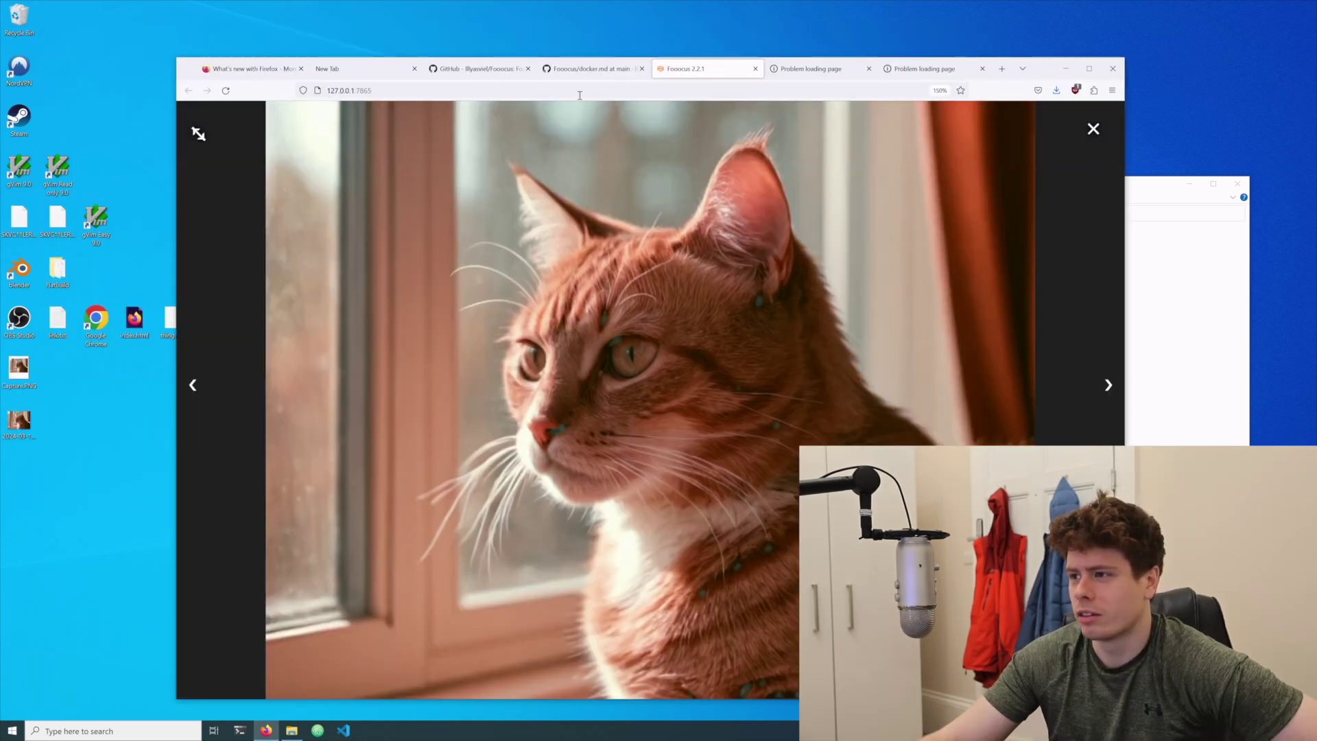
Close the enlarged cat view and both pages that failed to load
click(1093, 129)
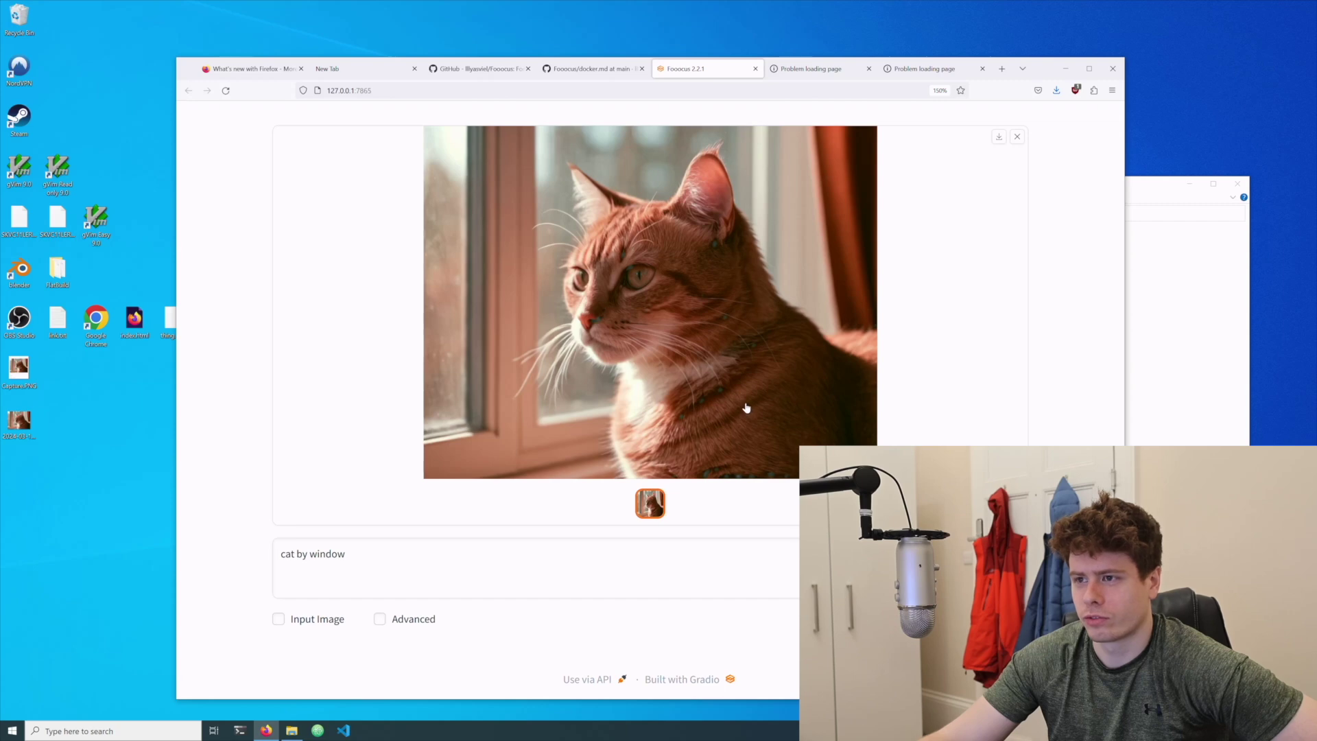
click(830, 77)
click(578, 70)
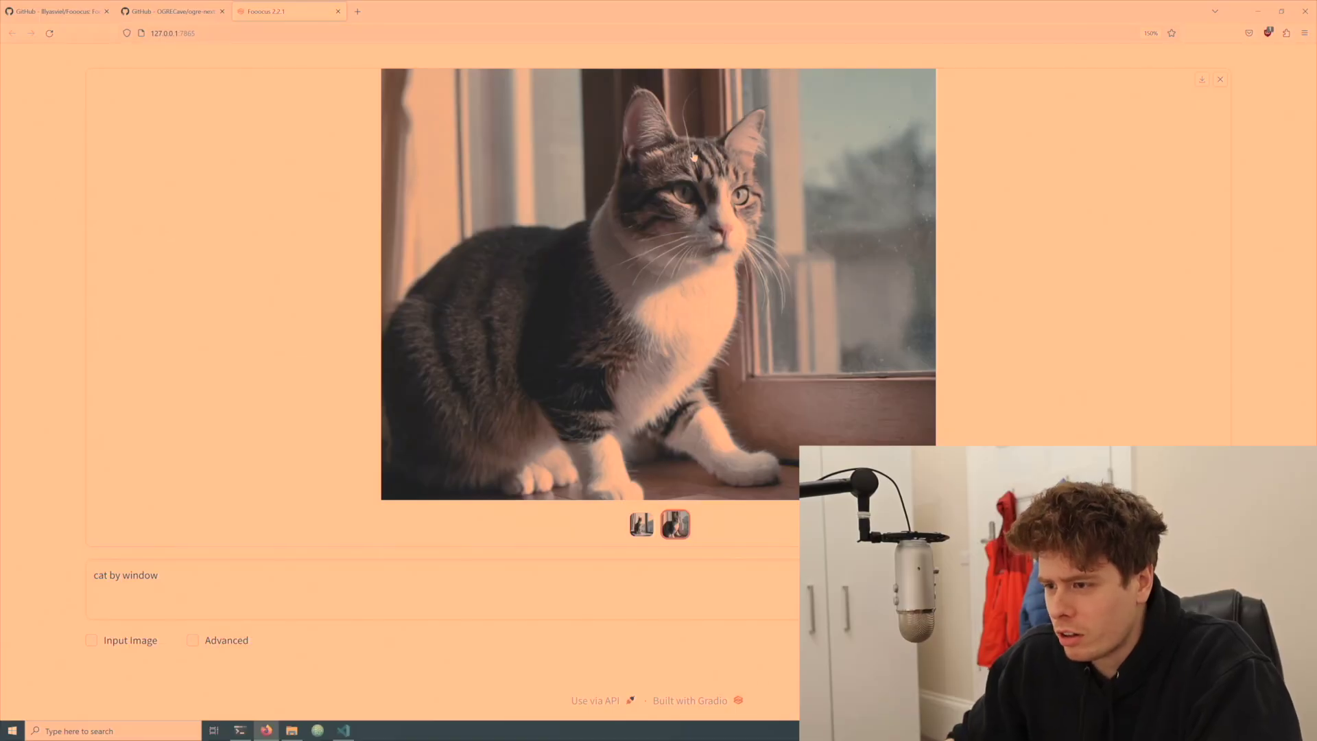
Replace the prompt with 'crab', then check the options menu on the low-poly crab result
triple_click(384, 590)
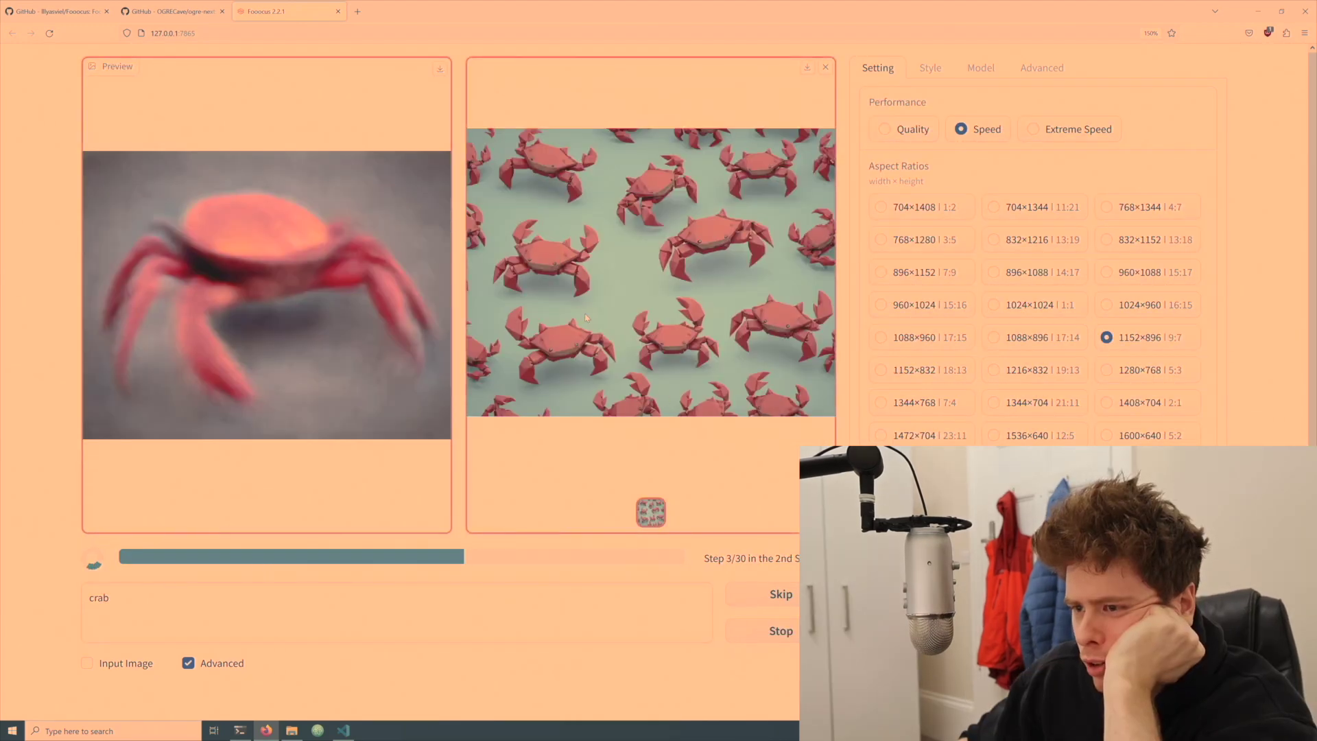
right_click(557, 257)
click(617, 402)
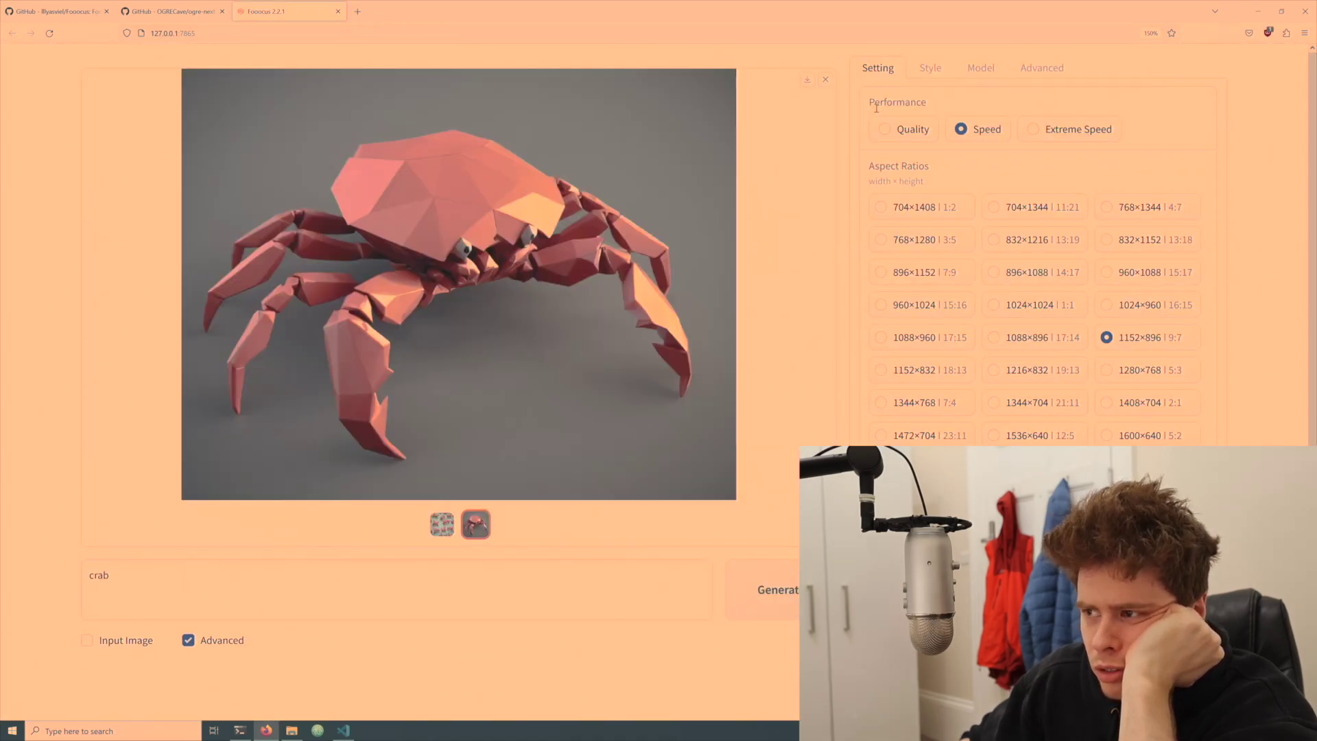
Generate fantasy, crystal and bone sword images in turn, replacing the prompt each time
key(ctrl+a)
text(f)
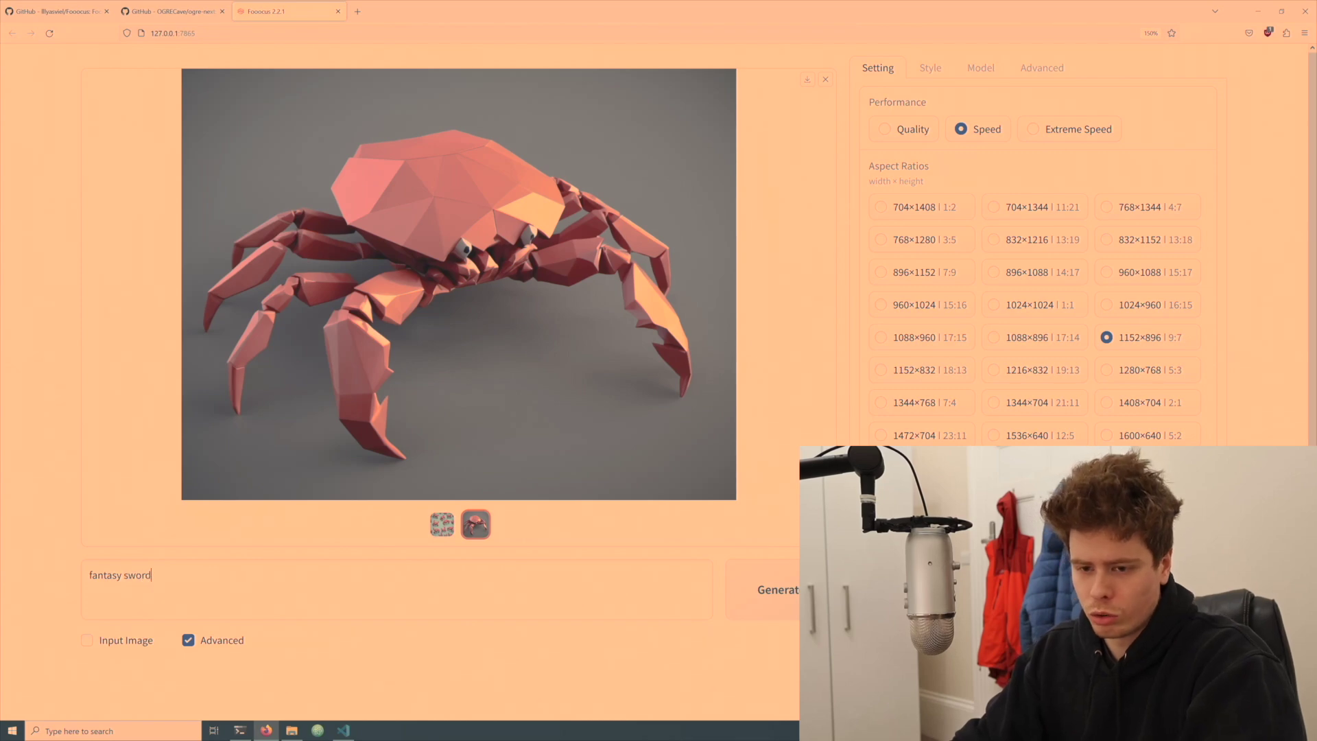
key(ctrl+Return)
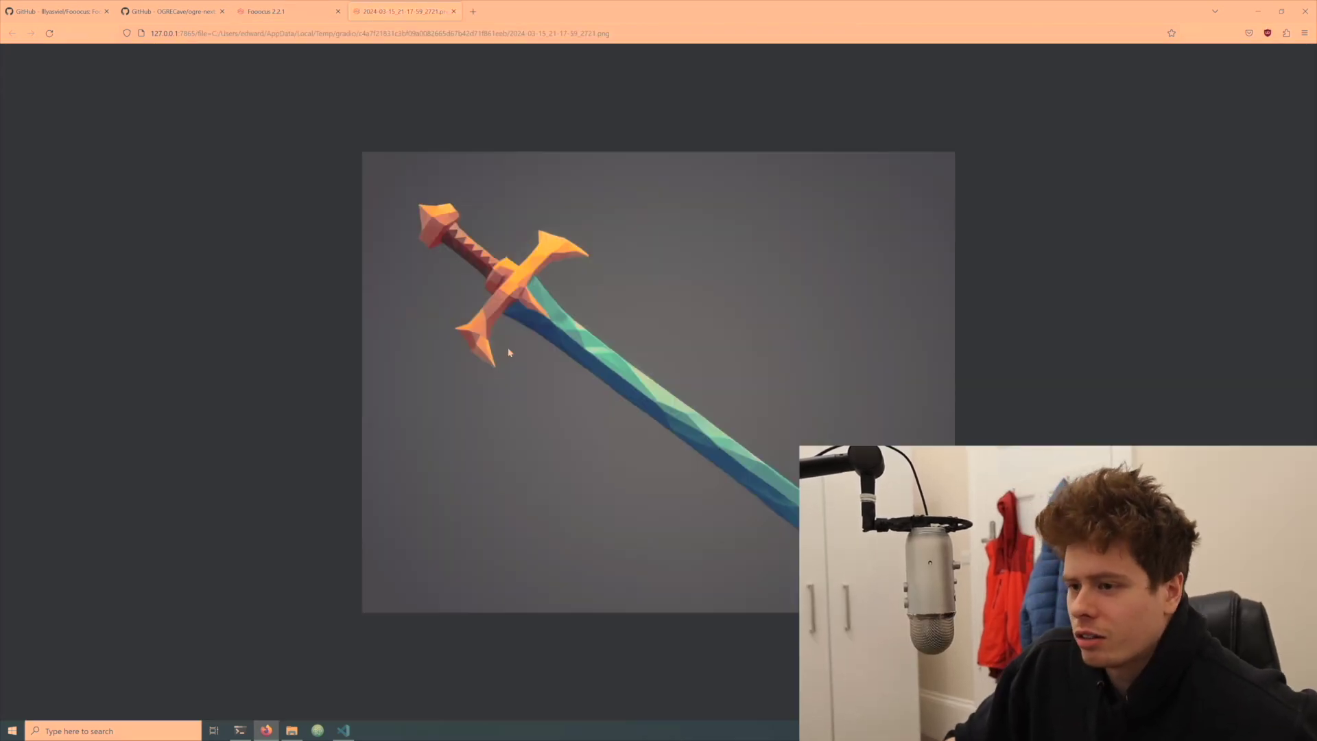
key(ctrl+a)
text(cry)
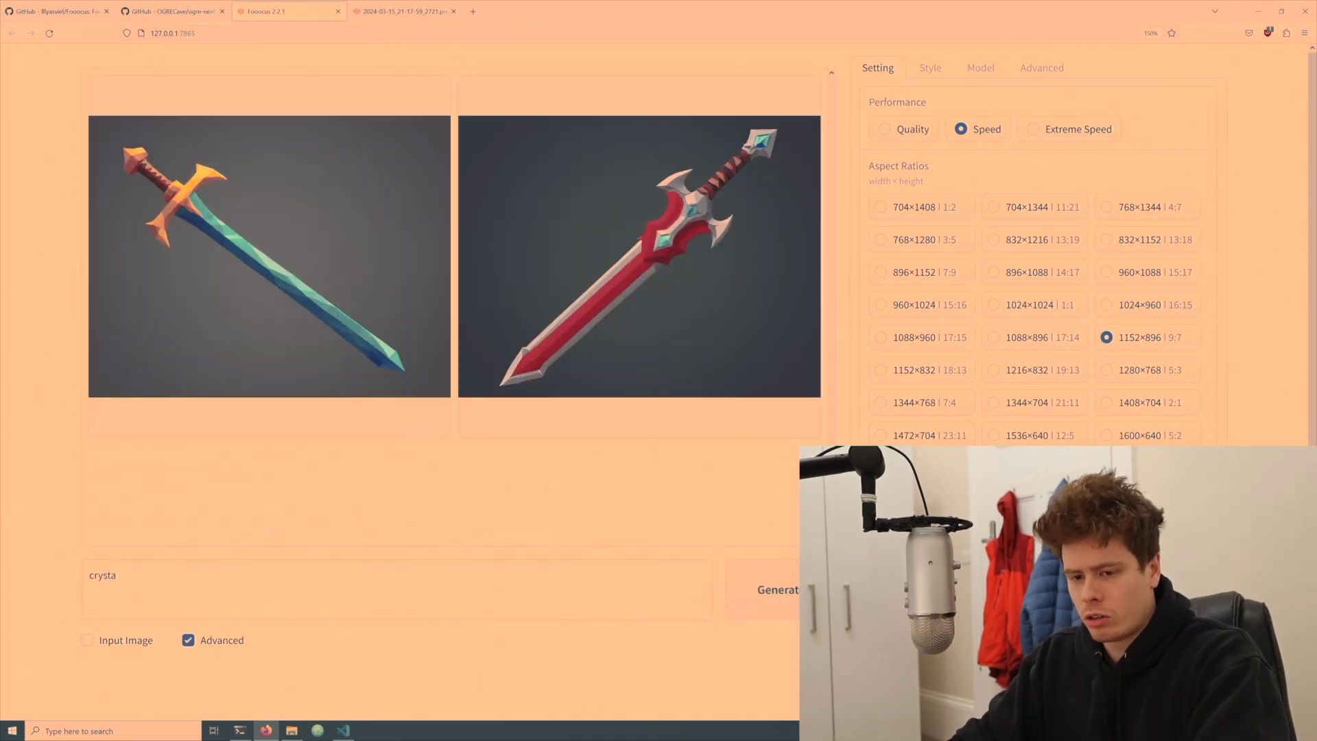
key(ctrl+Return)
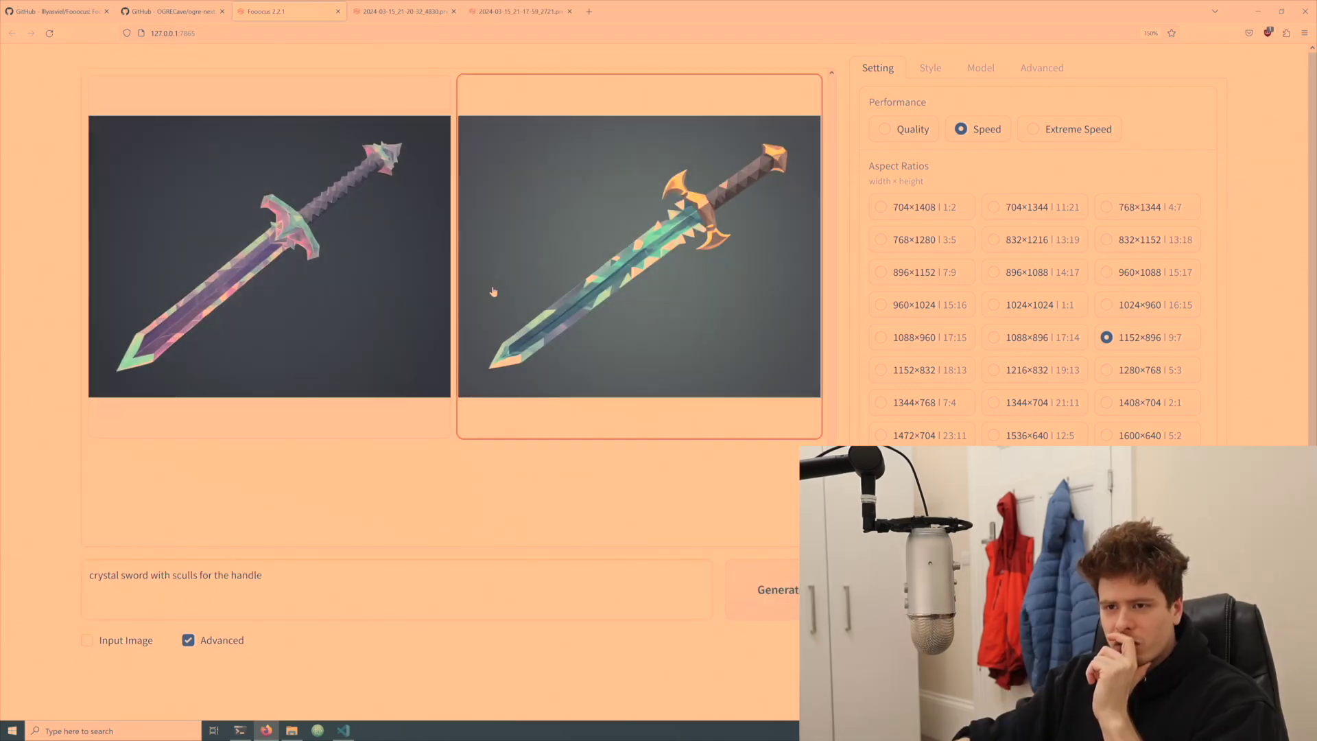
key(ctrl+a)
text(bone)
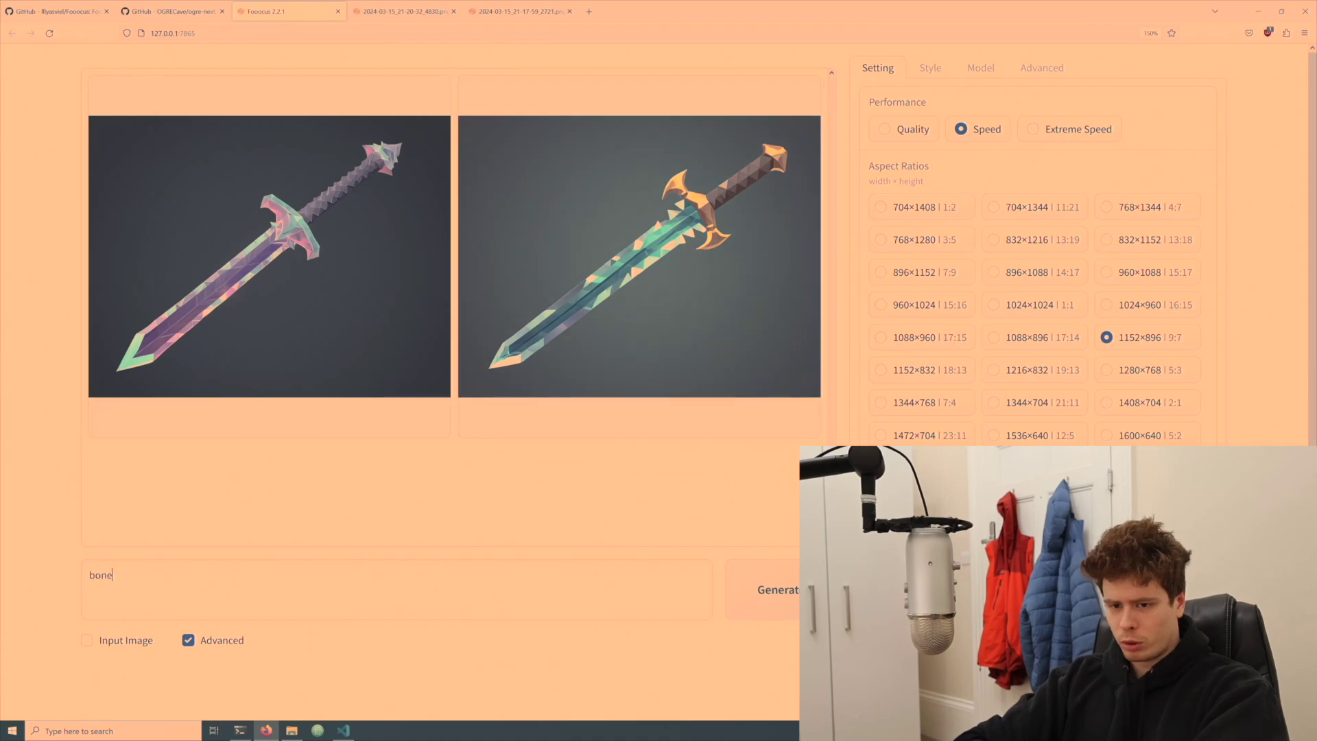
key(ctrl+Return)
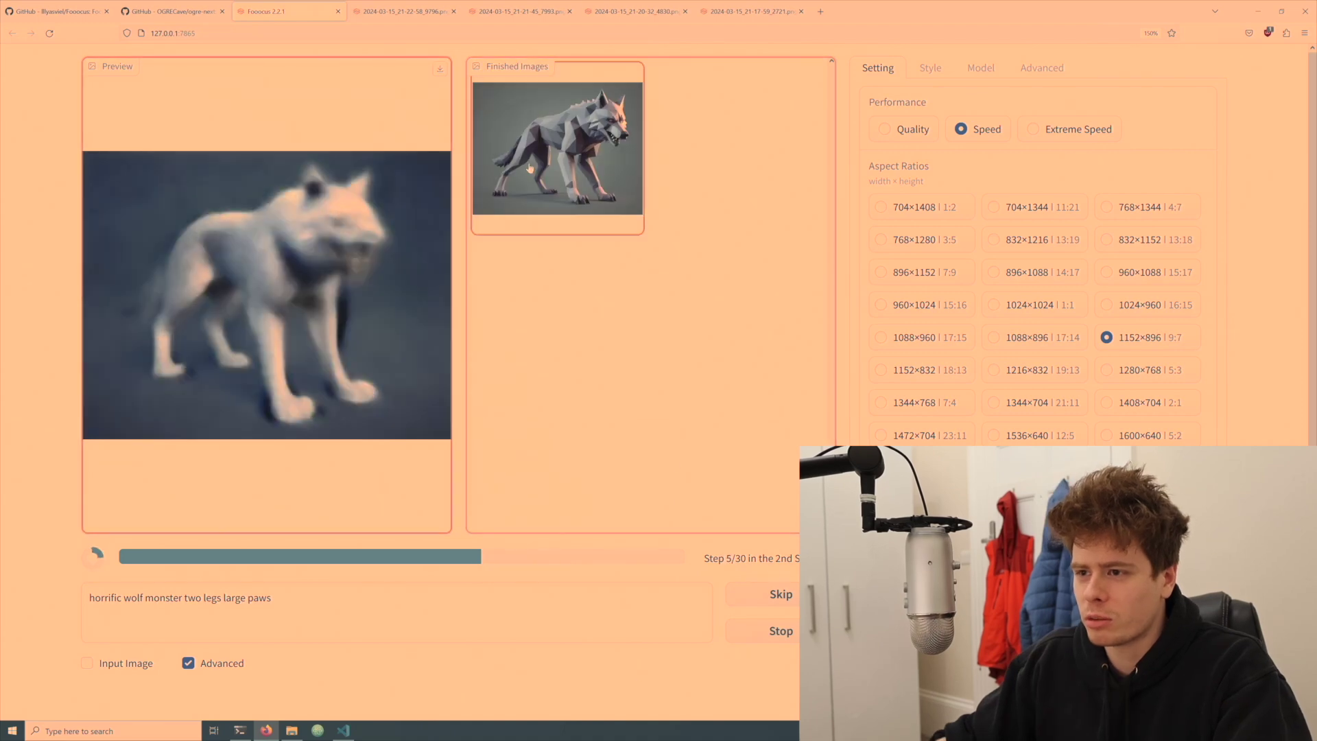
Enlarge the finished wolf image and open a new browser tab
click(529, 168)
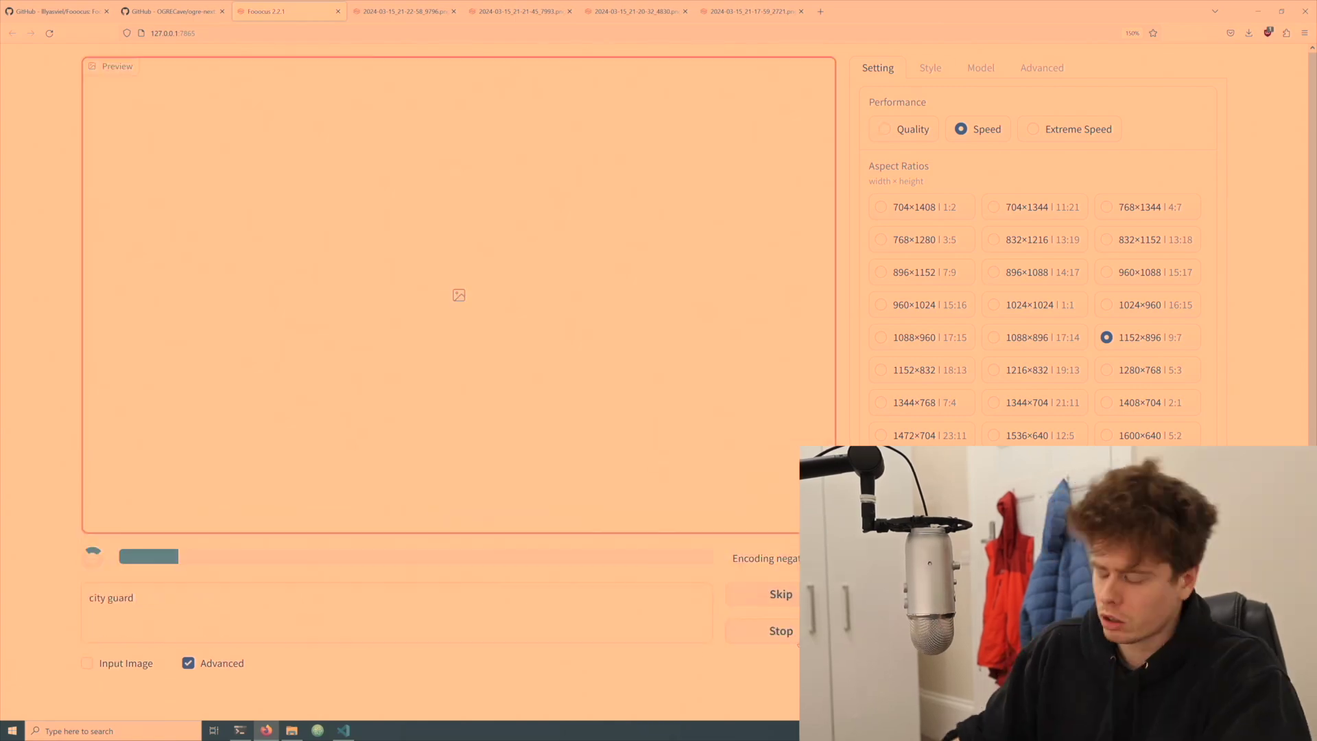
key(ctrl+t)
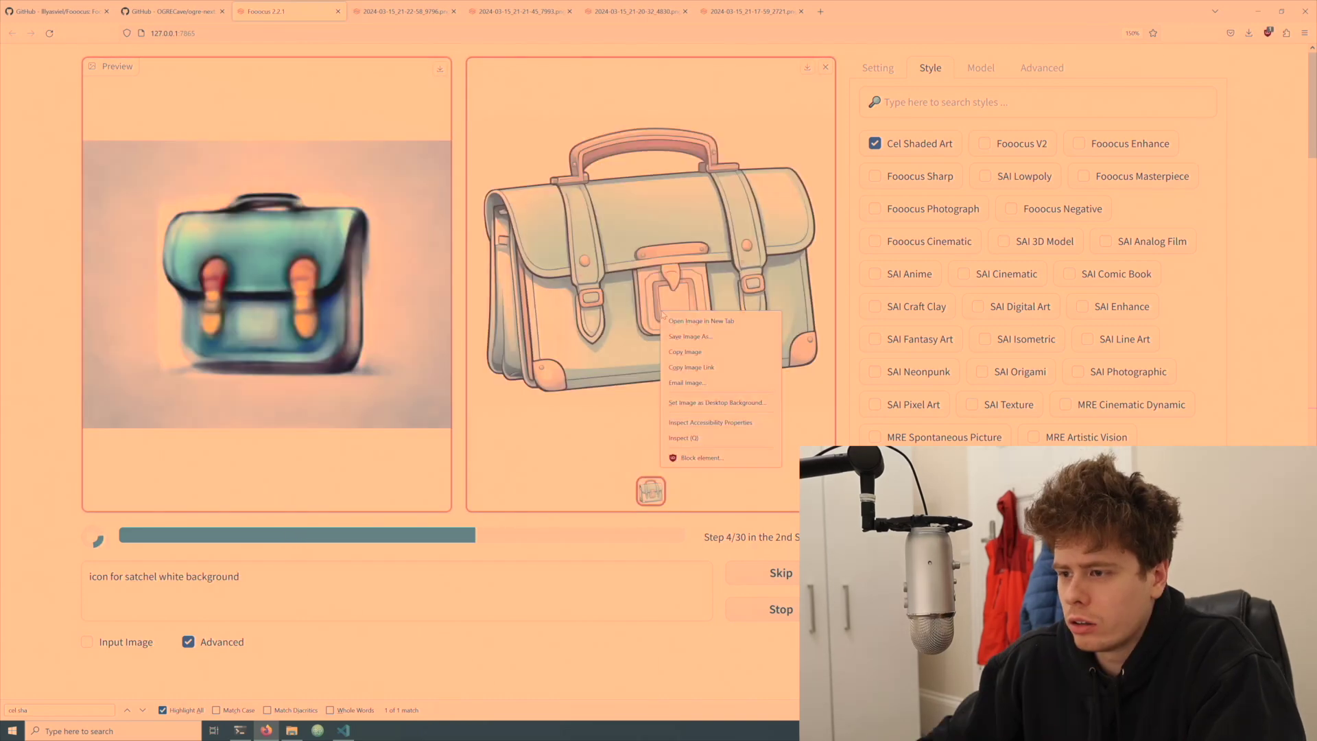
Open the satchel and sword icons full size in their own tabs, then return to Fooocus
click(714, 323)
click(442, 6)
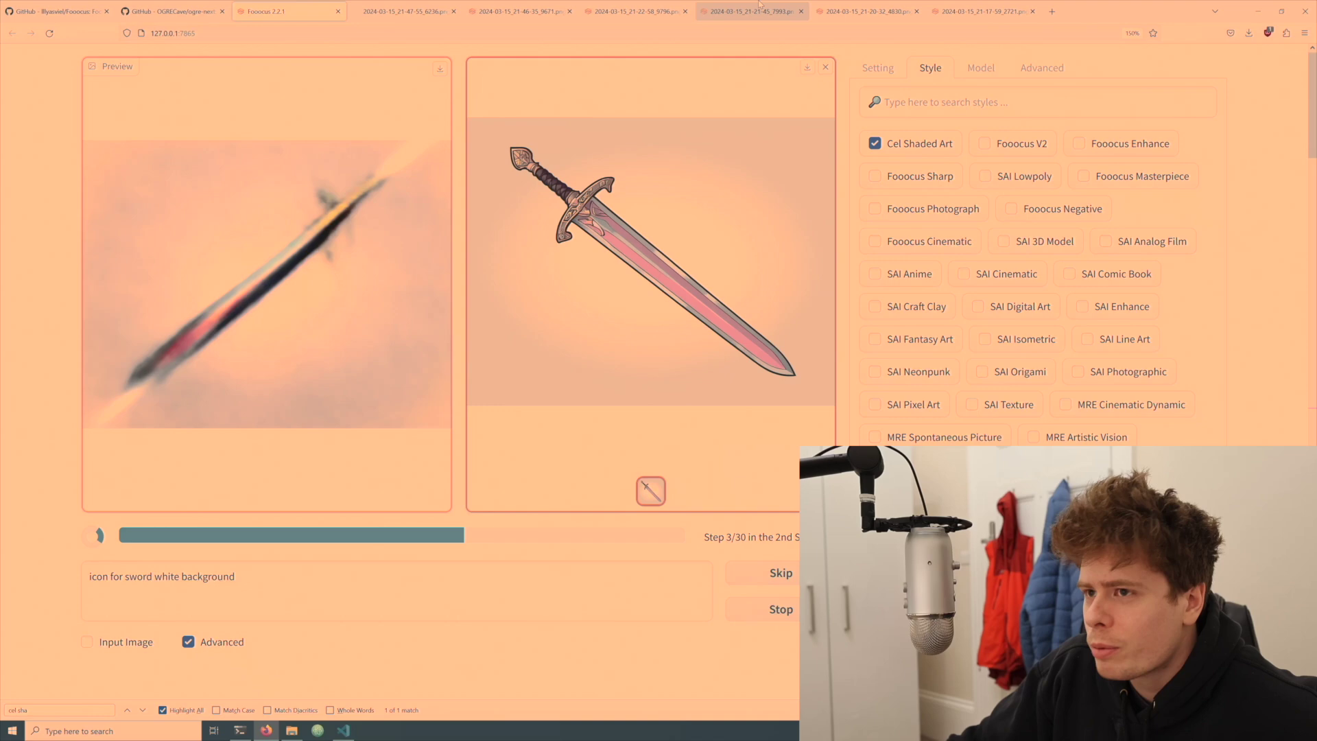
click(384, 6)
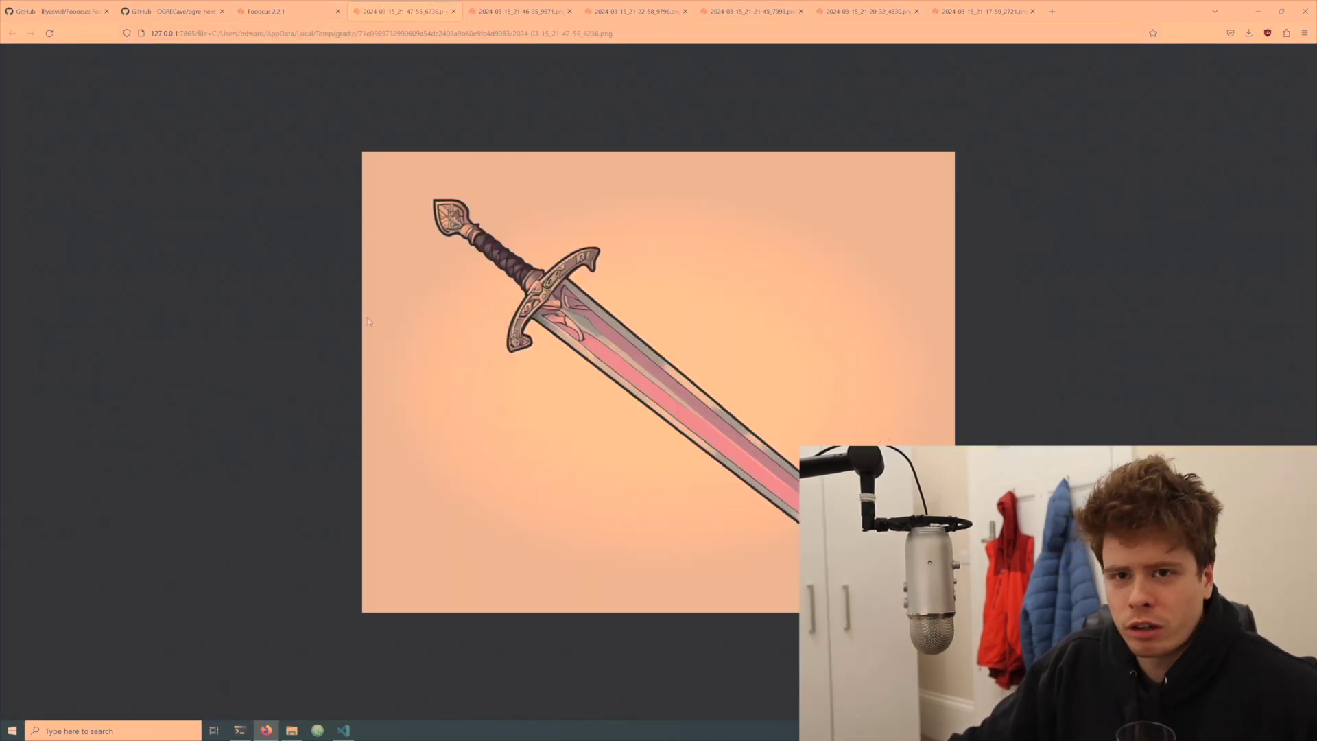
click(290, 5)
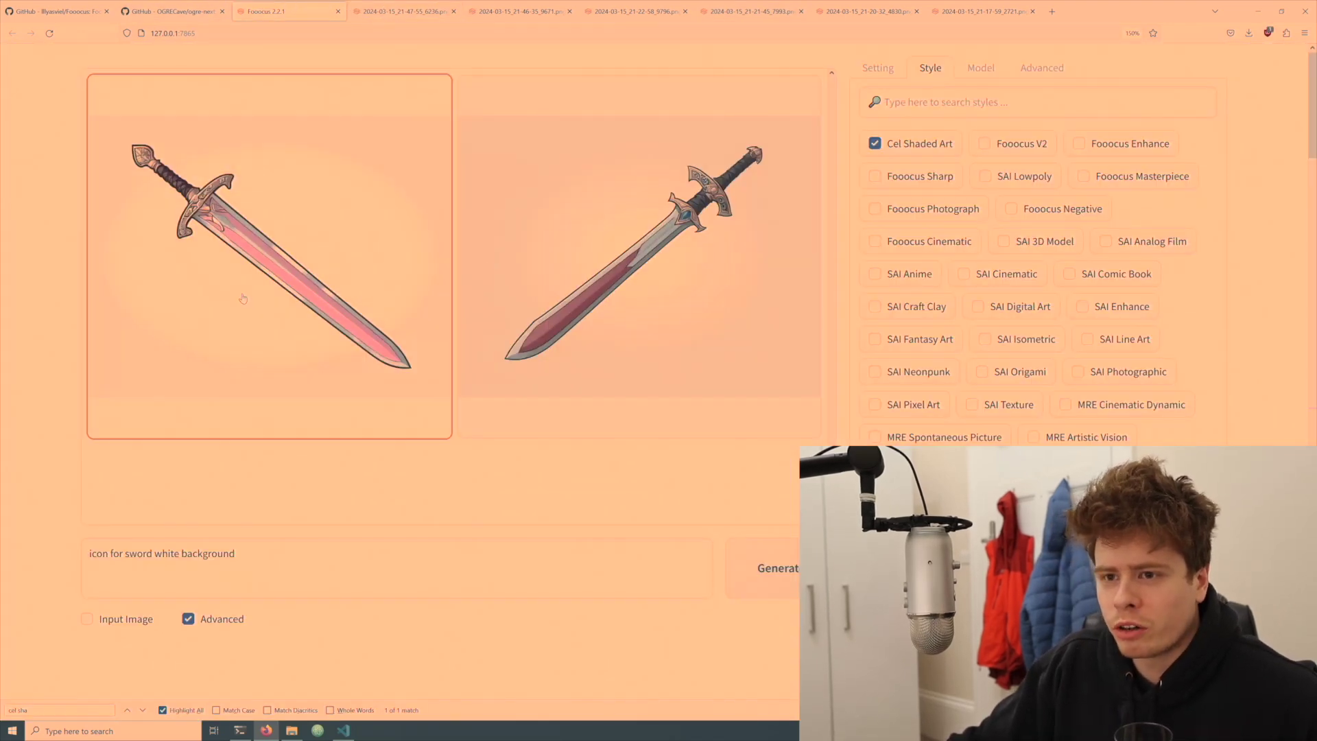
Enlarge the right sword image and replace the prompt with 'skin for user interface colour'
click(578, 230)
key(ctrl+a)
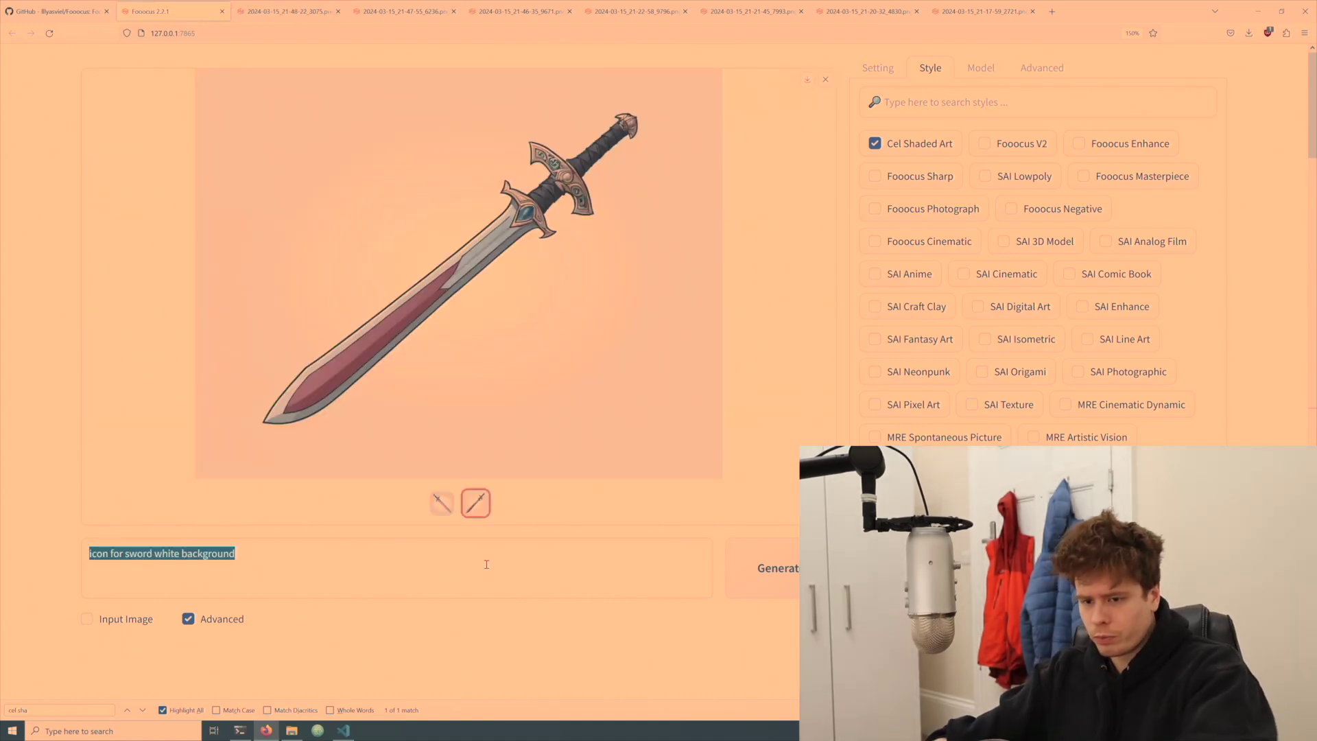
text(skin for user interface colour)
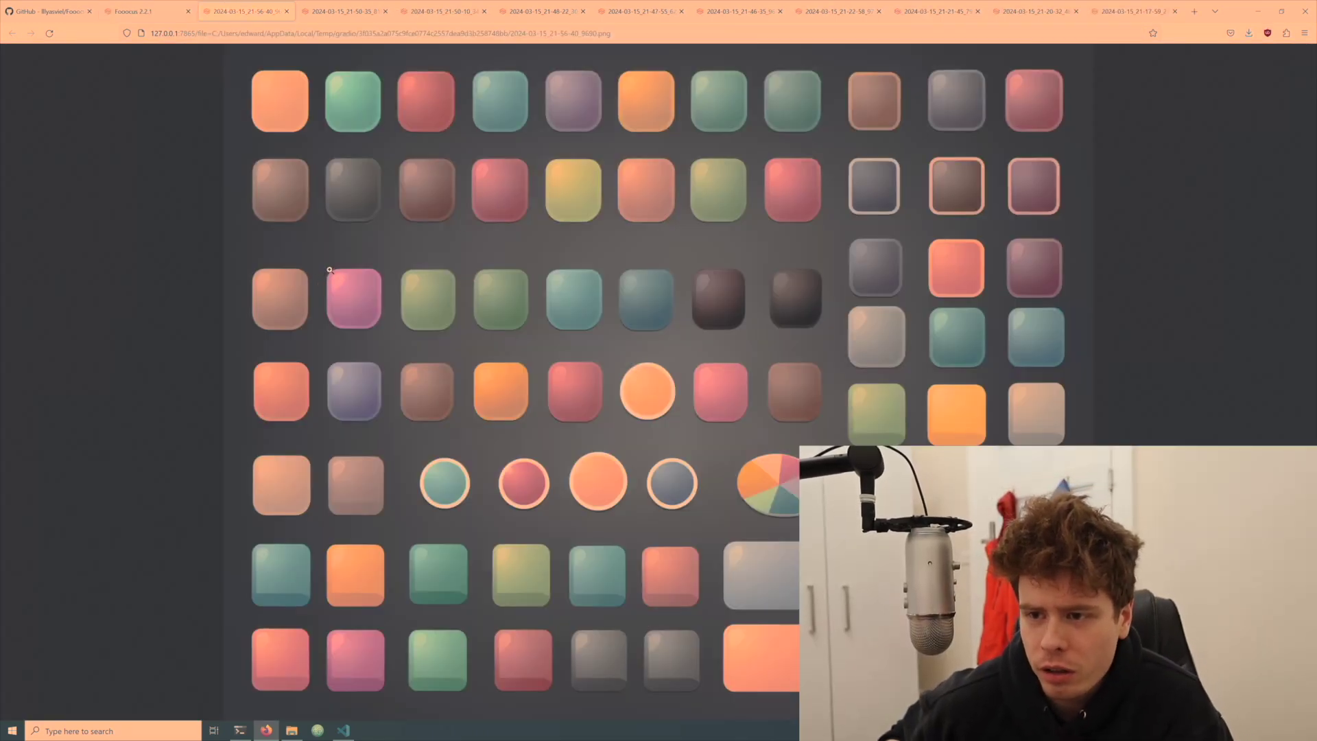
Open the generated icon sheet in a new tab and switch to it
key(ctrl+Page_Up)
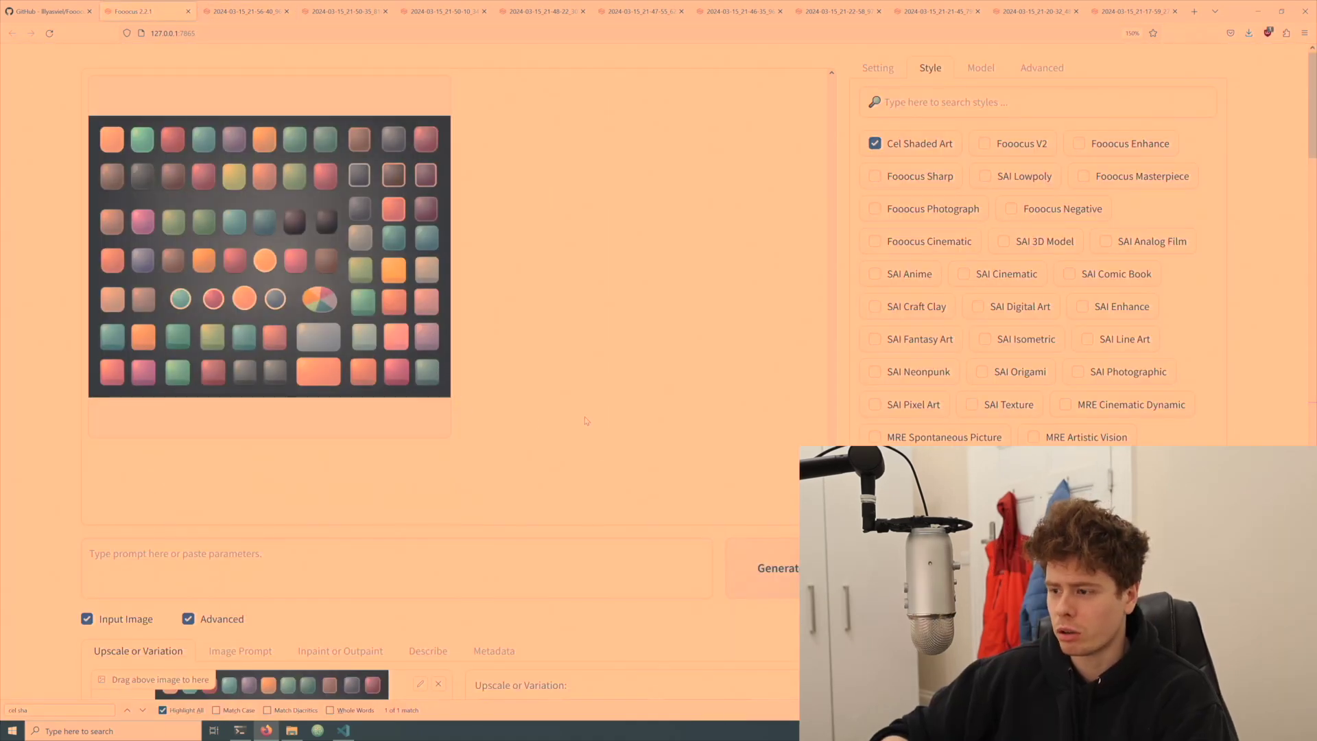
right_click(582, 288)
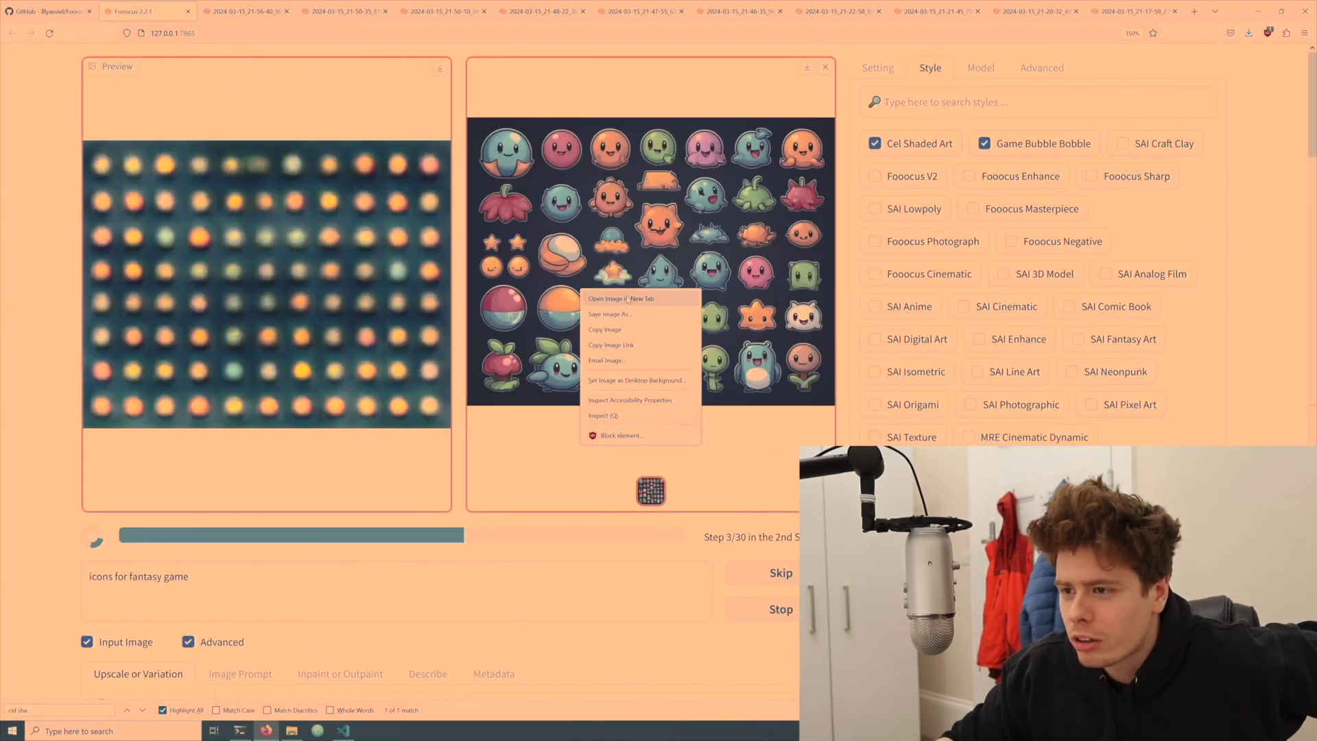
click(607, 297)
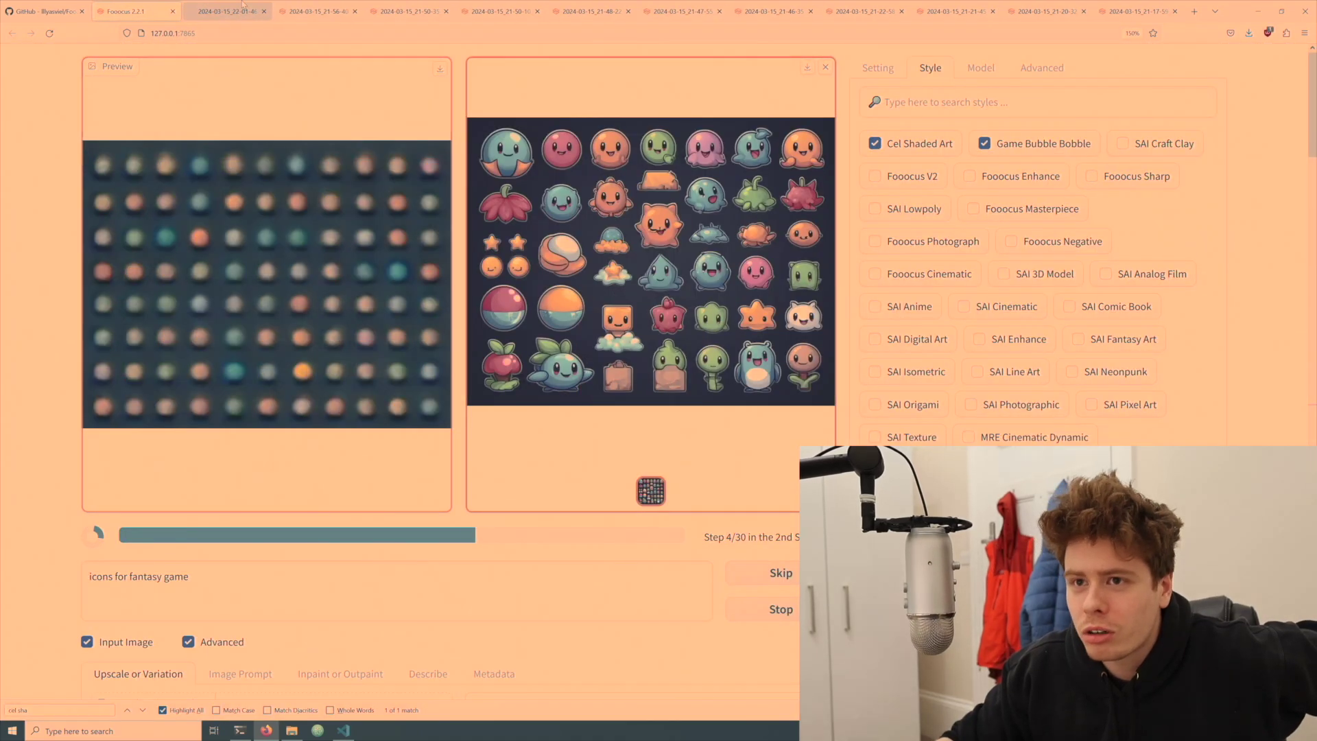
key(ctrl+Tab)
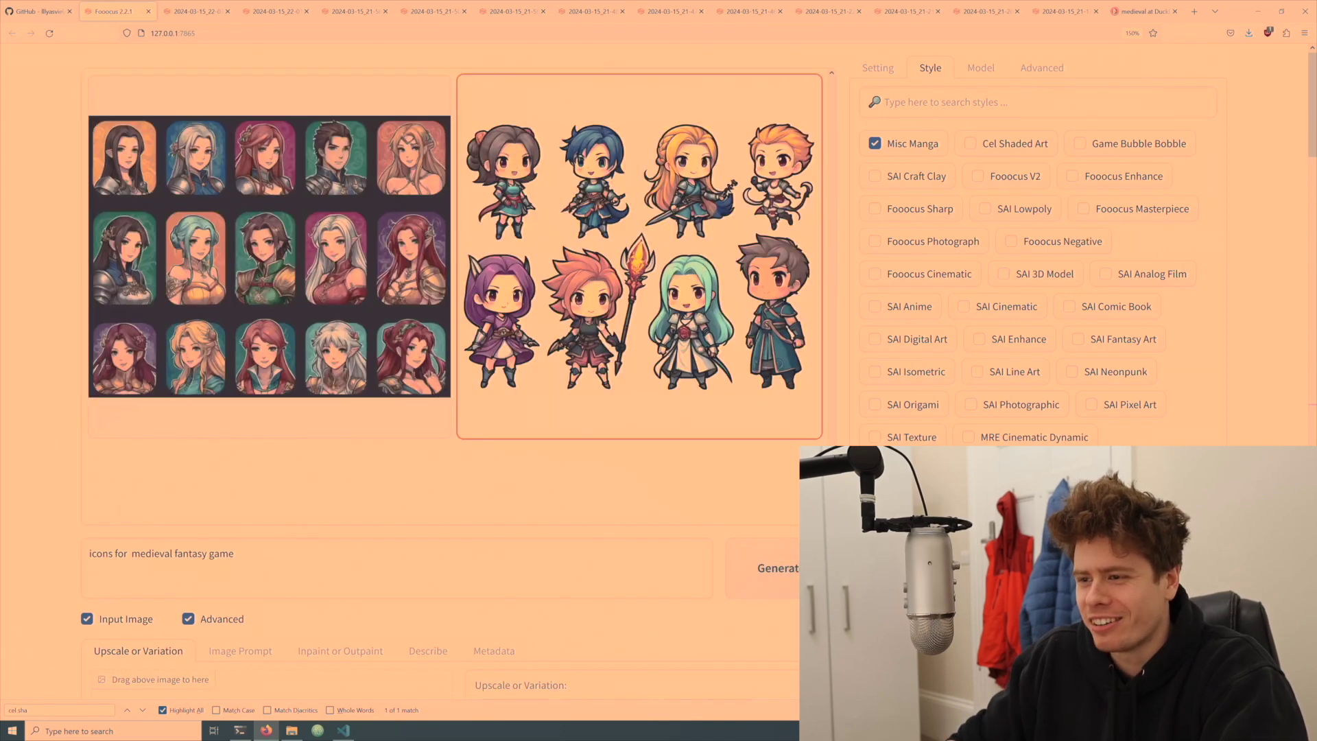
Open the chibi character sheet in its own tab and search it with Google Lens
click(709, 390)
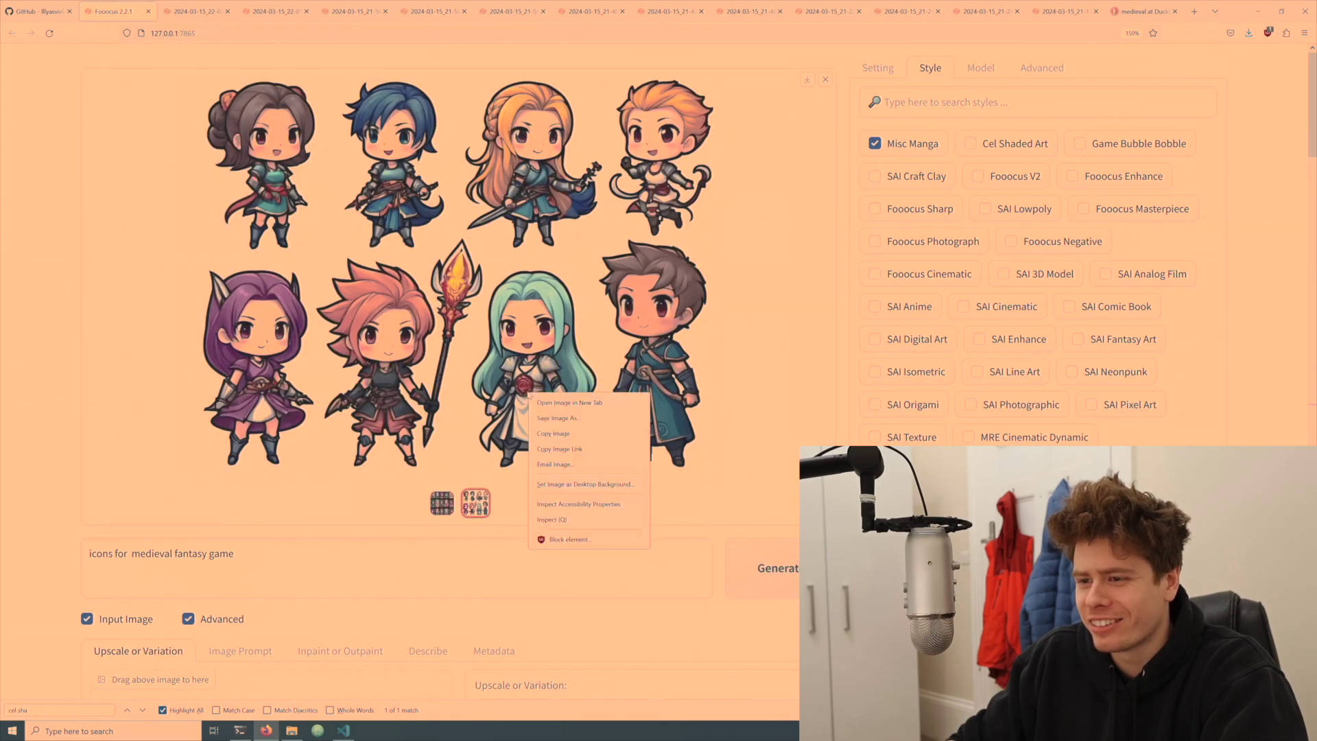
click(559, 442)
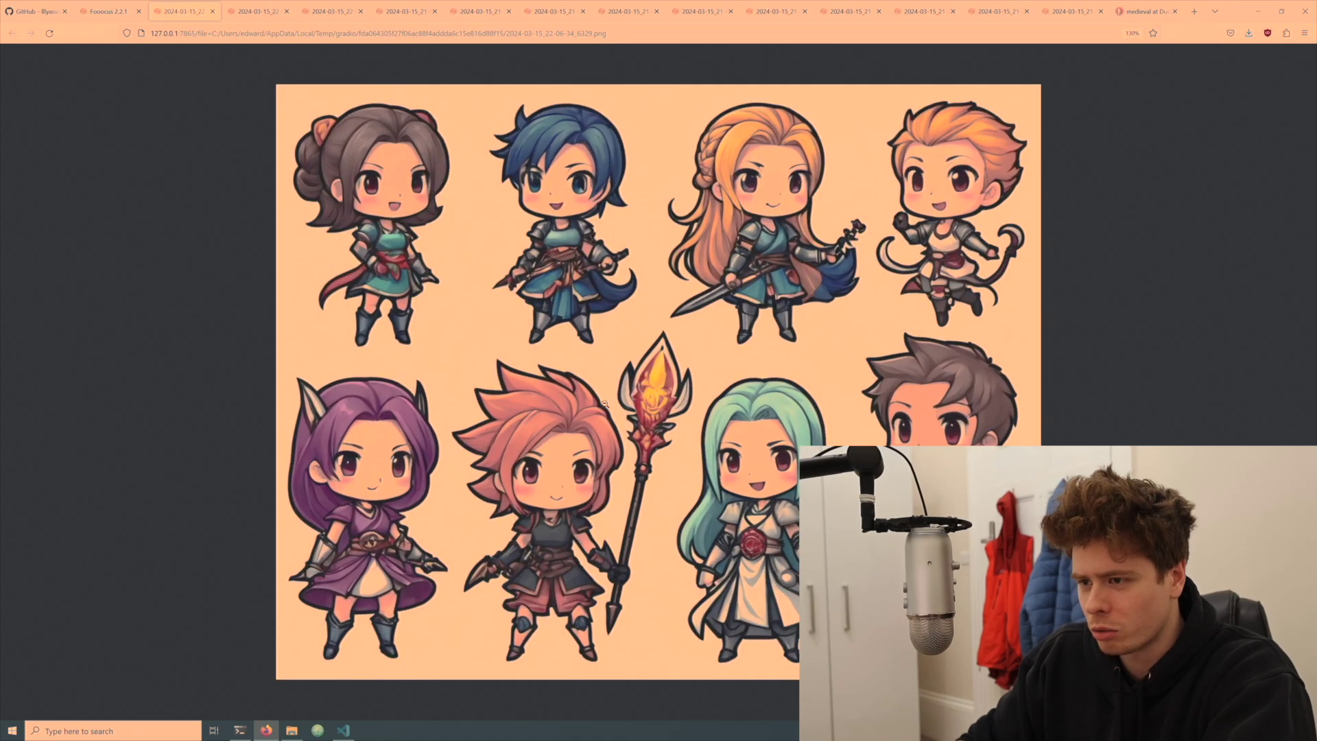
right_click(627, 339)
click(777, 409)
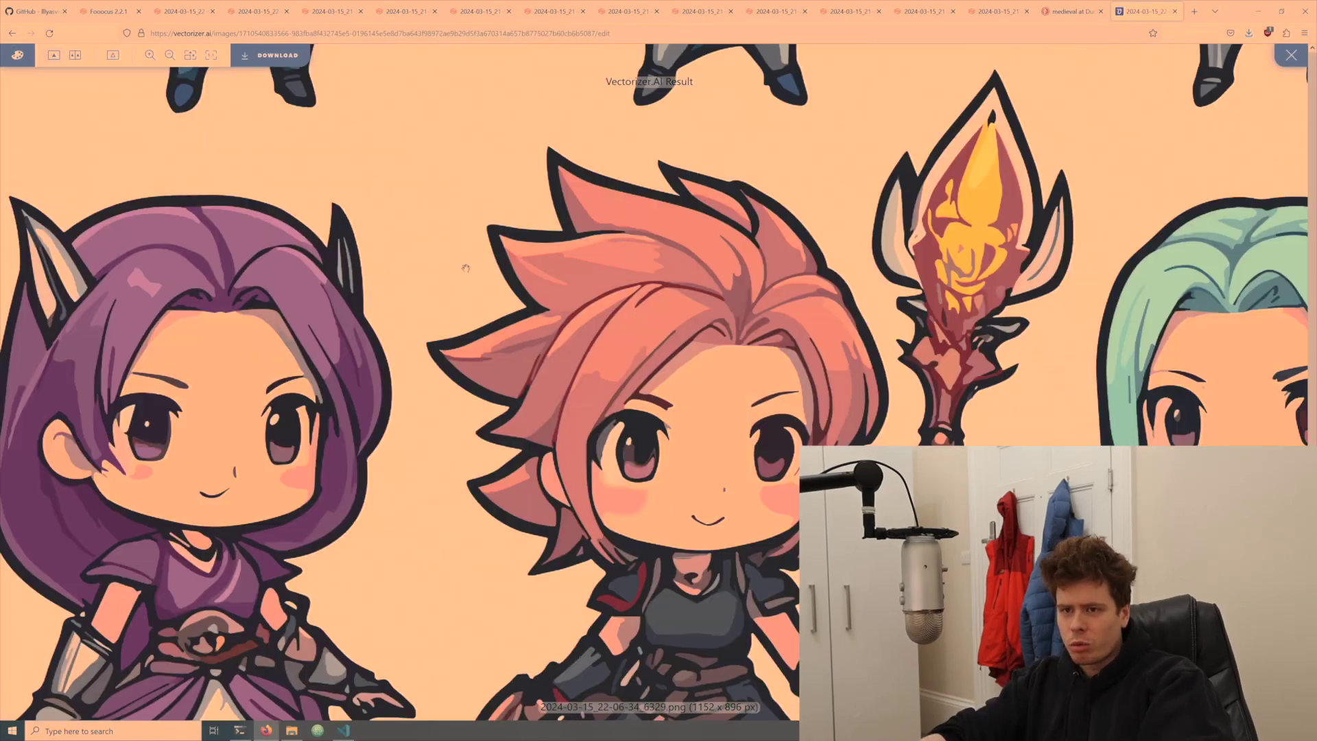
Try downloading the vectorized chibi sheet from Vectorizer.AI
click(270, 55)
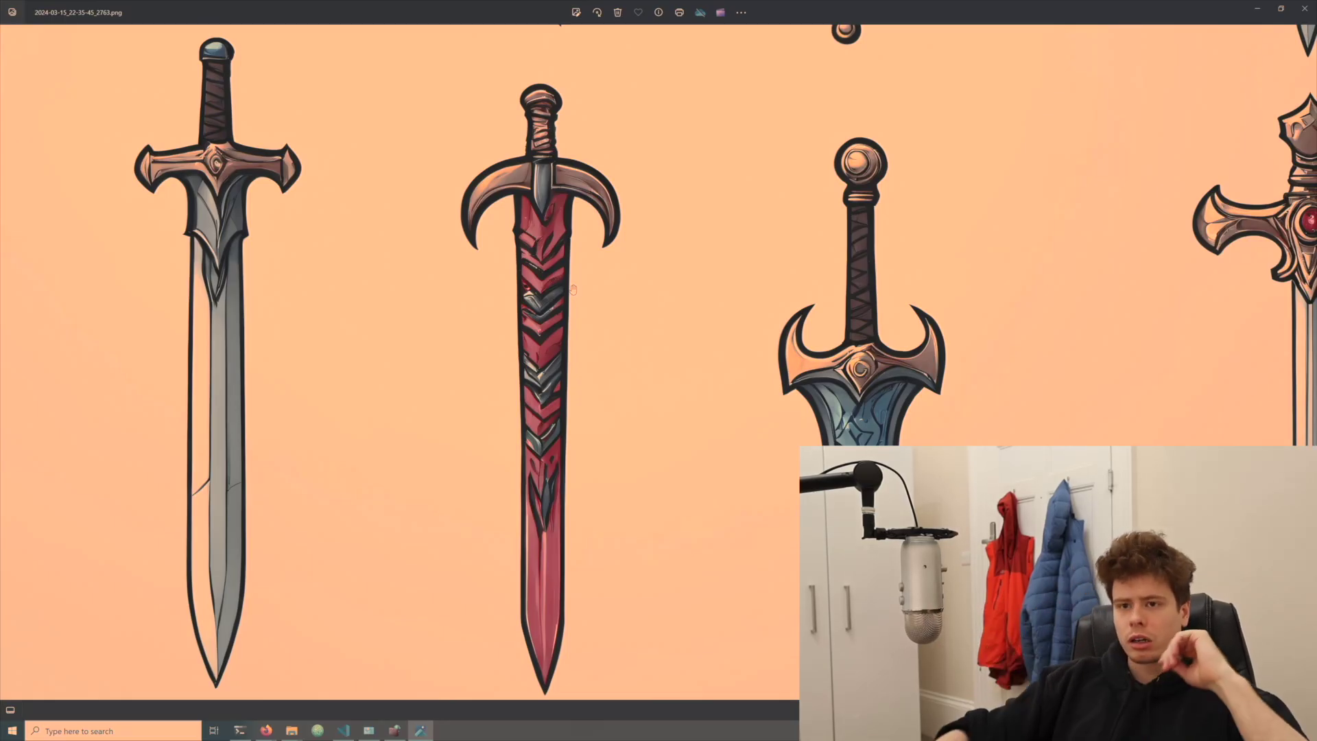
drag(306, 203, 545, 488)
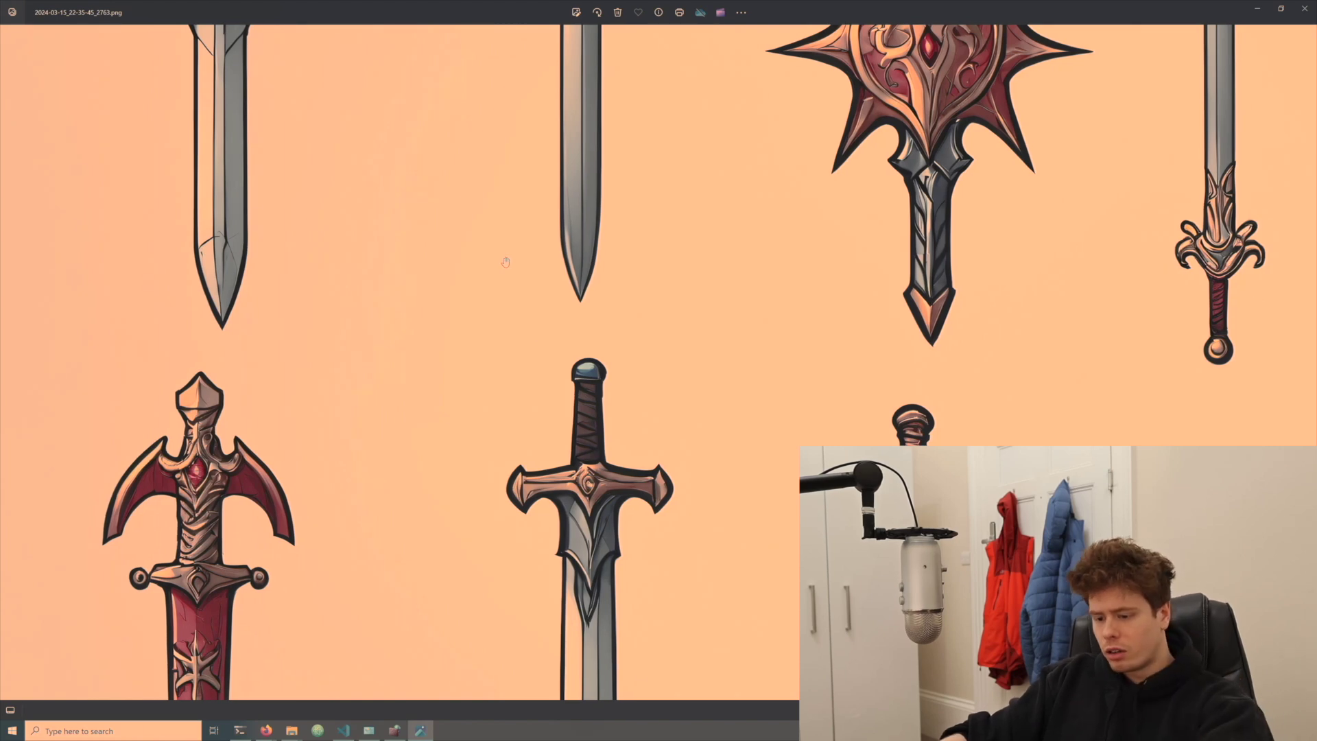
scroll(170, 343, up, 5)
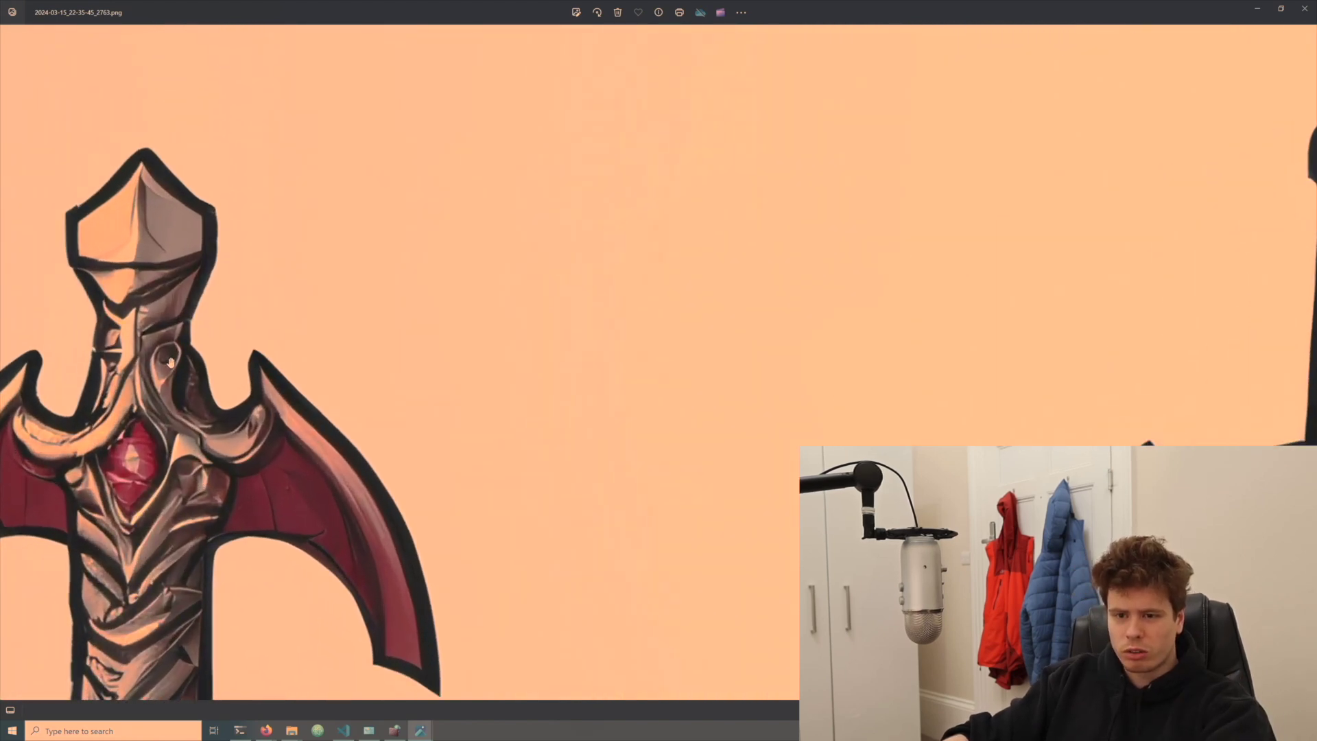
drag(171, 361, 867, 336)
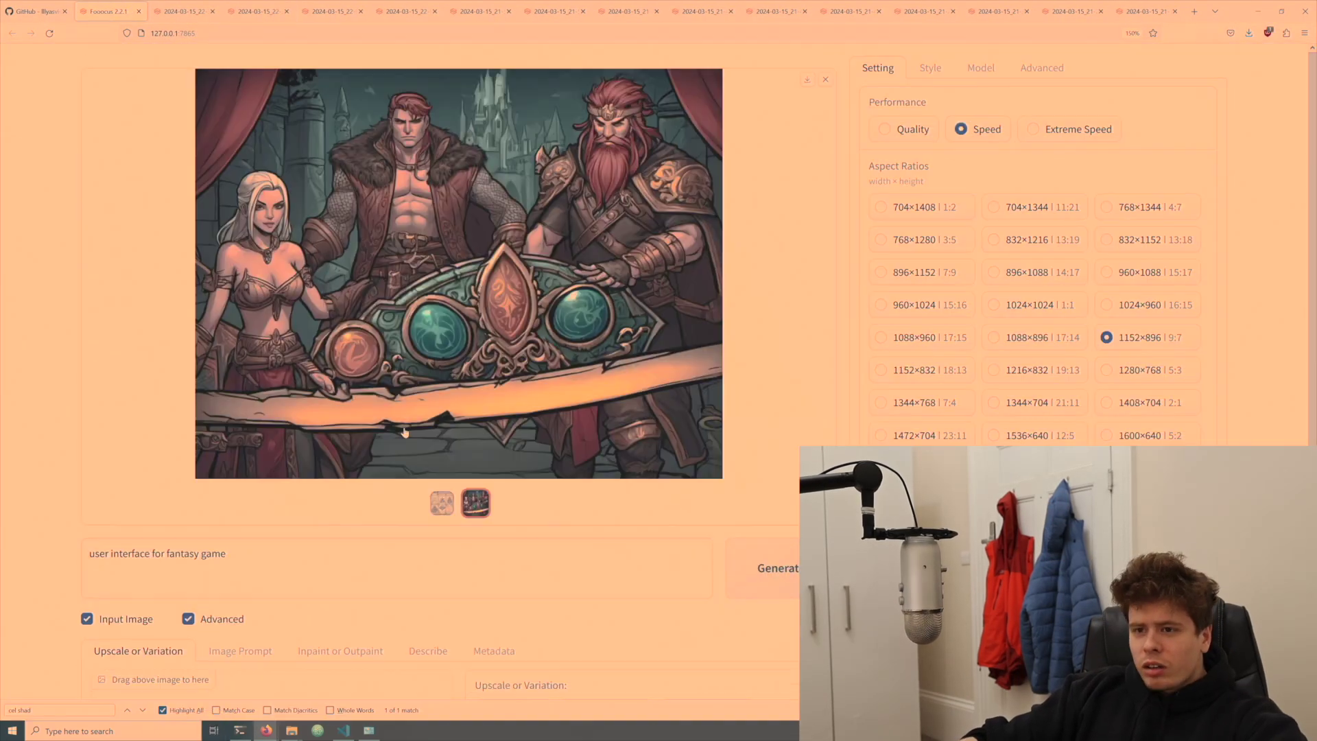
Append 'rectangular' to the prompt, generate, and view the rectangular buttons image full size
click(301, 561)
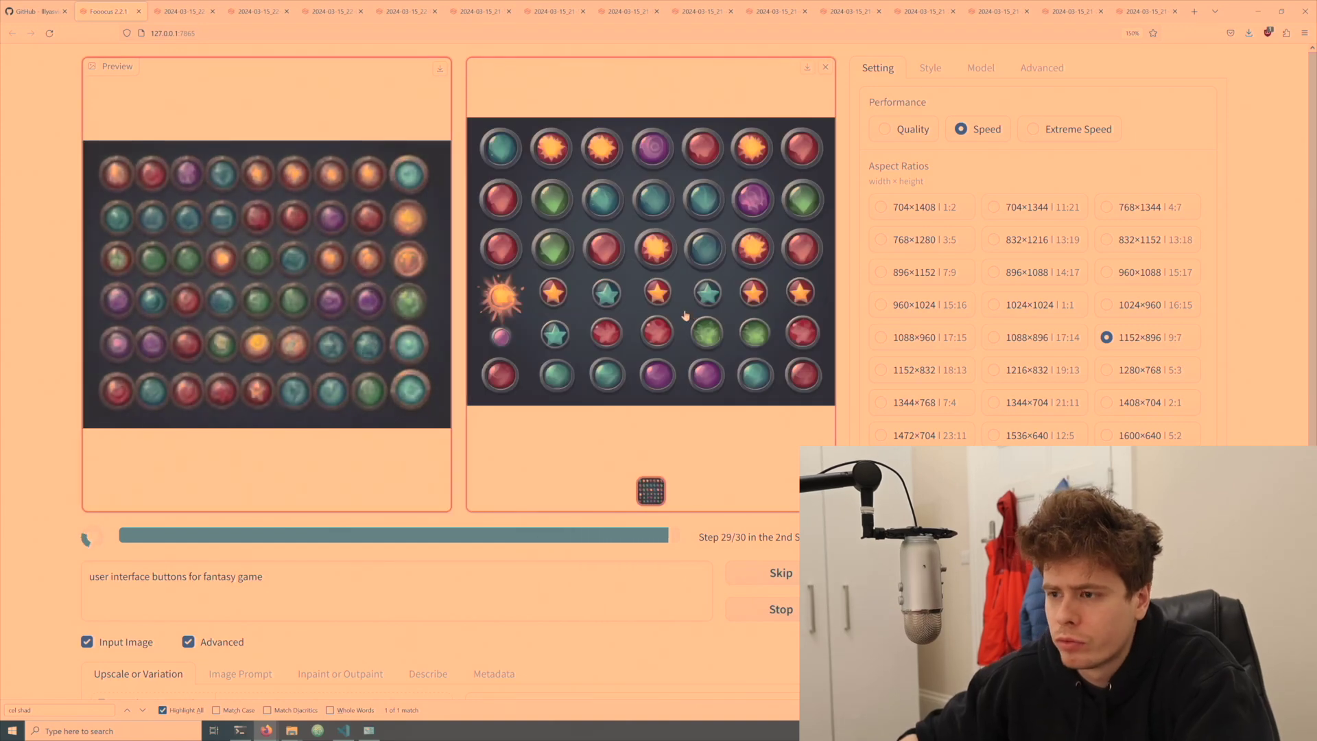
text(rectangular)
key(ctrl+Return)
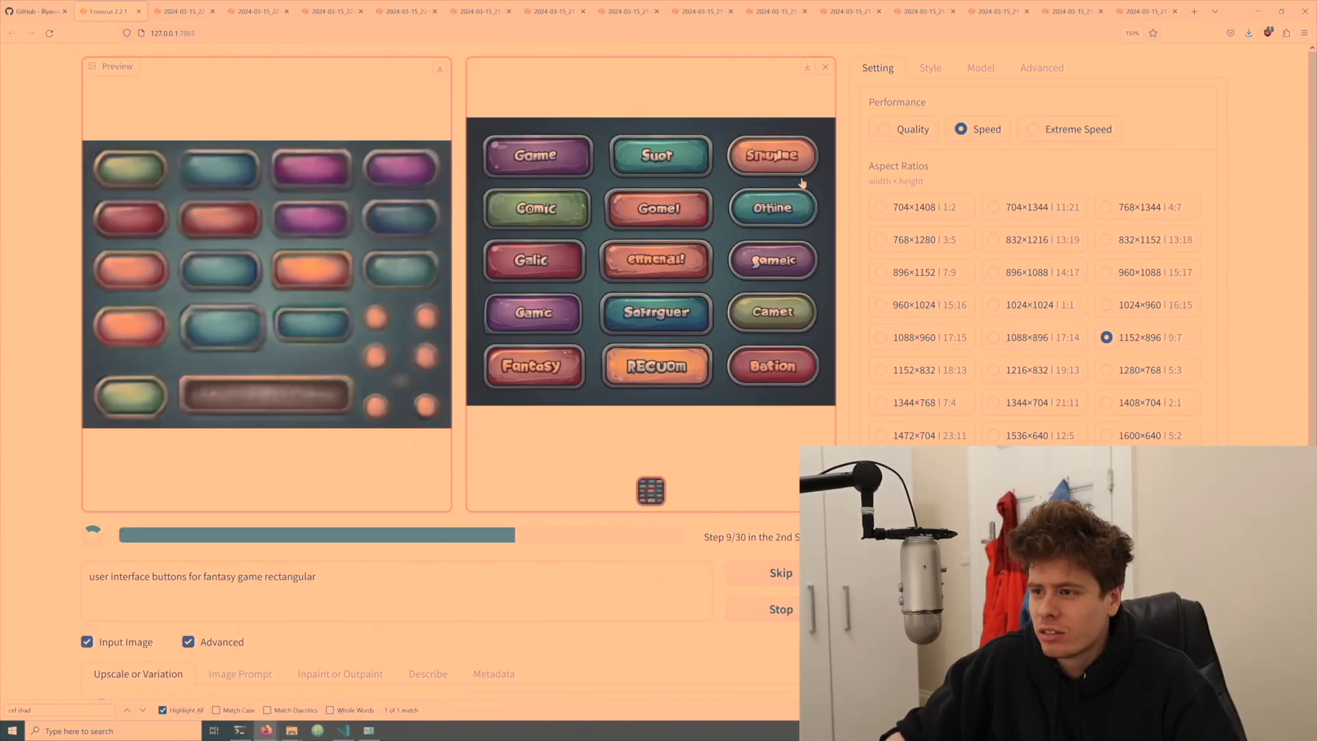
click(415, 472)
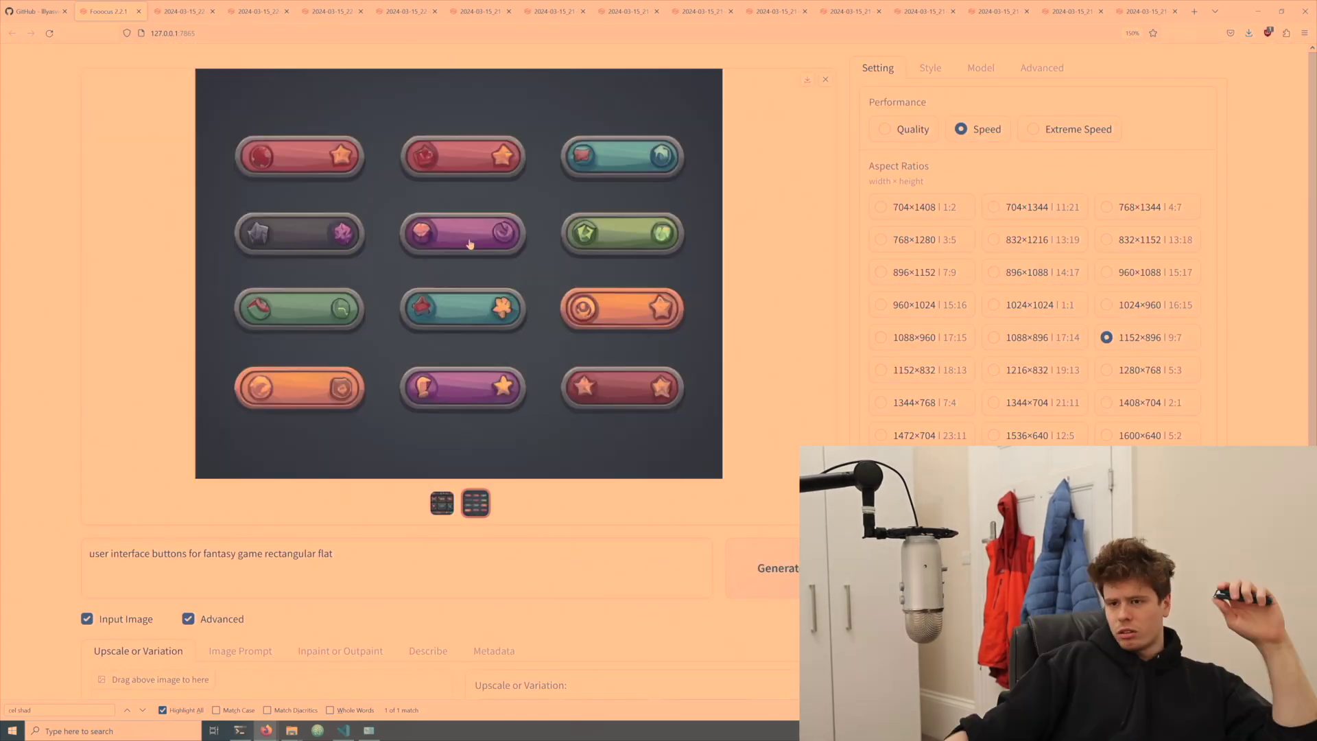
Delete the word 'flat' from the prompt
key(Escape)
double_click(324, 554)
key(BackSpace)
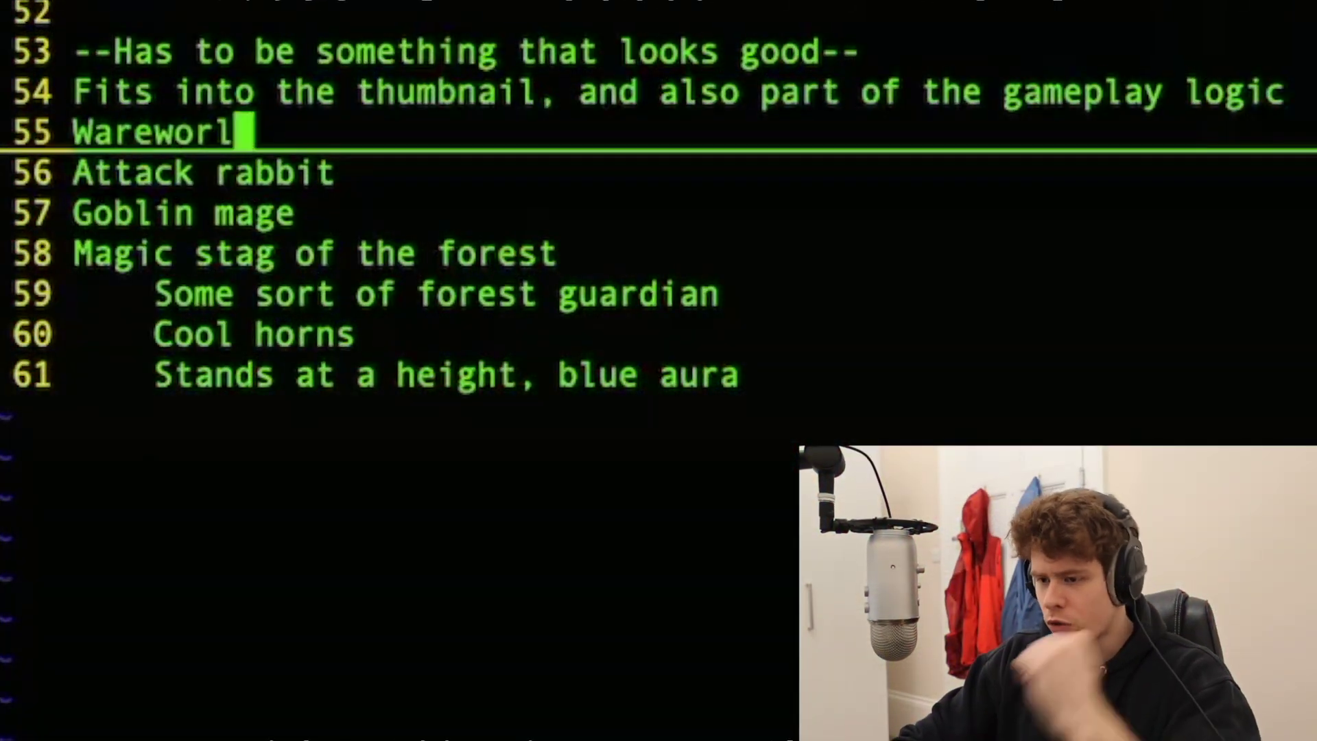
key(Down)
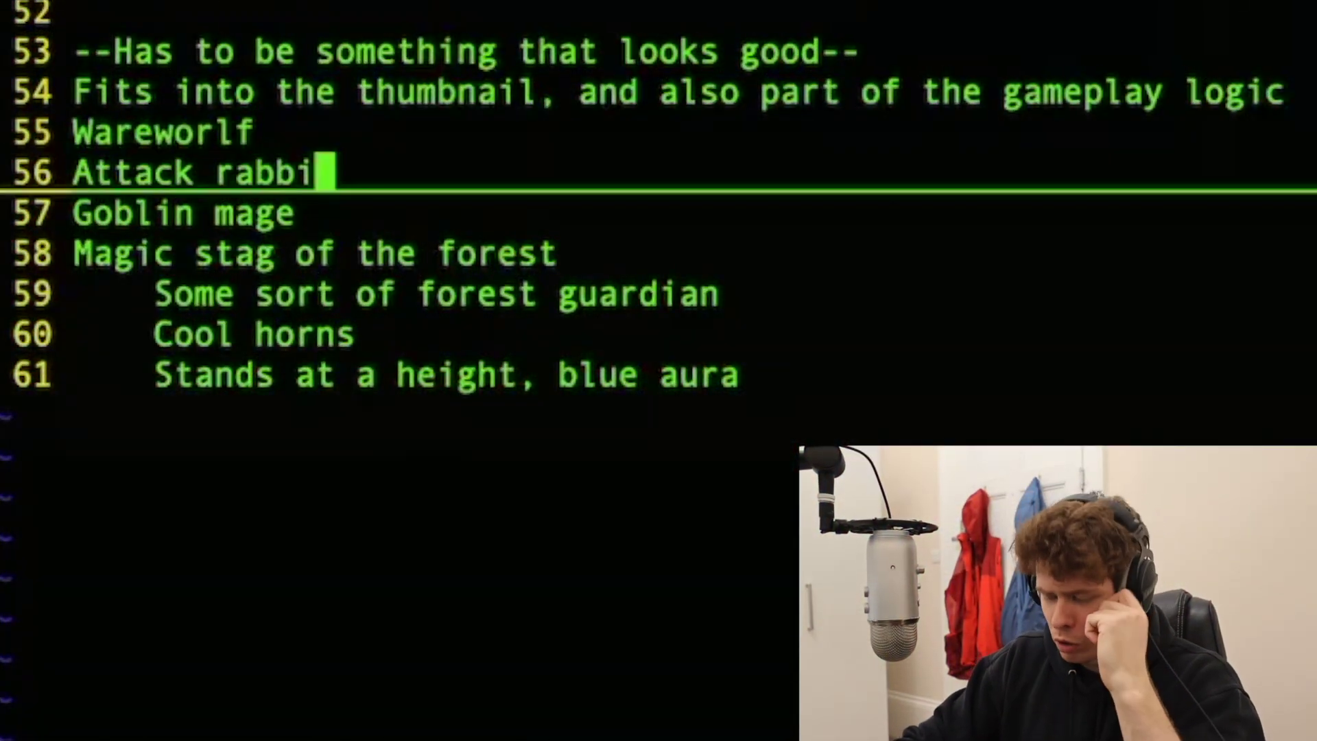
key(Up)
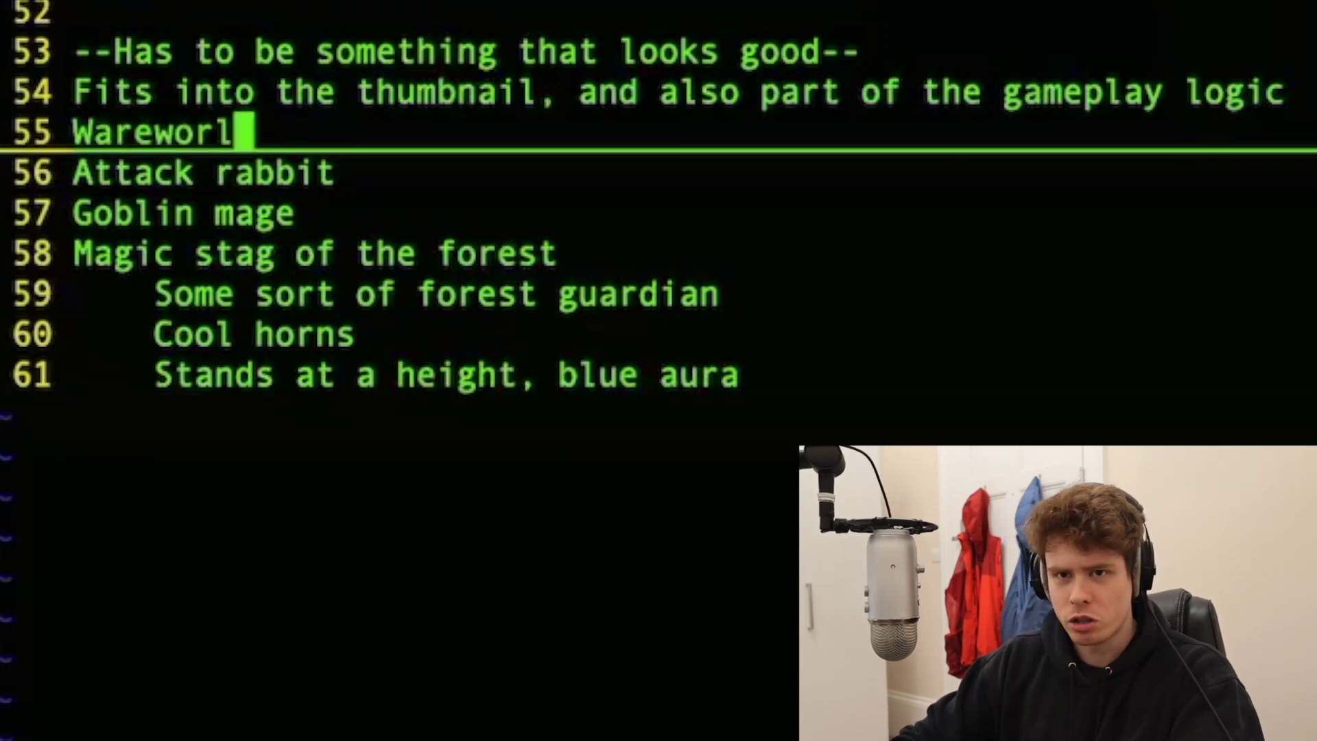
key(Down)
key(Down)
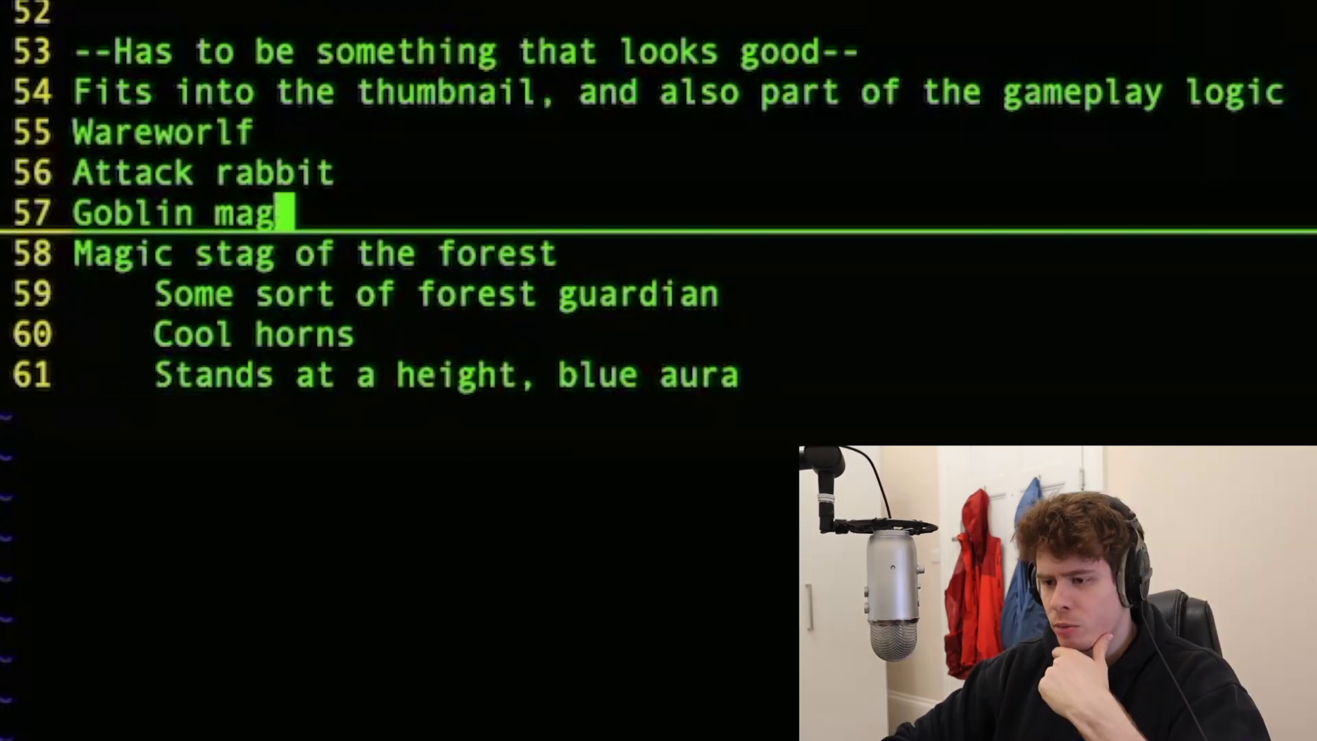
key(Down)
key(Up)
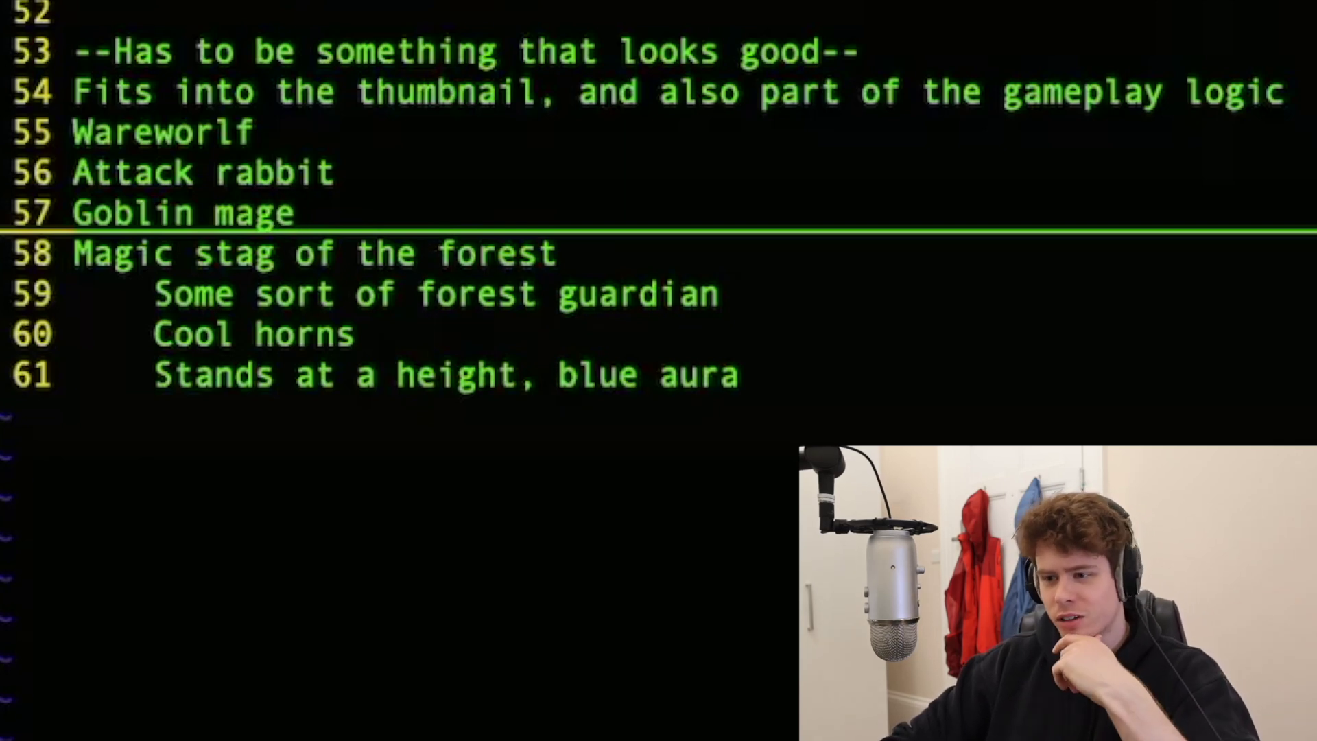
key(Down)
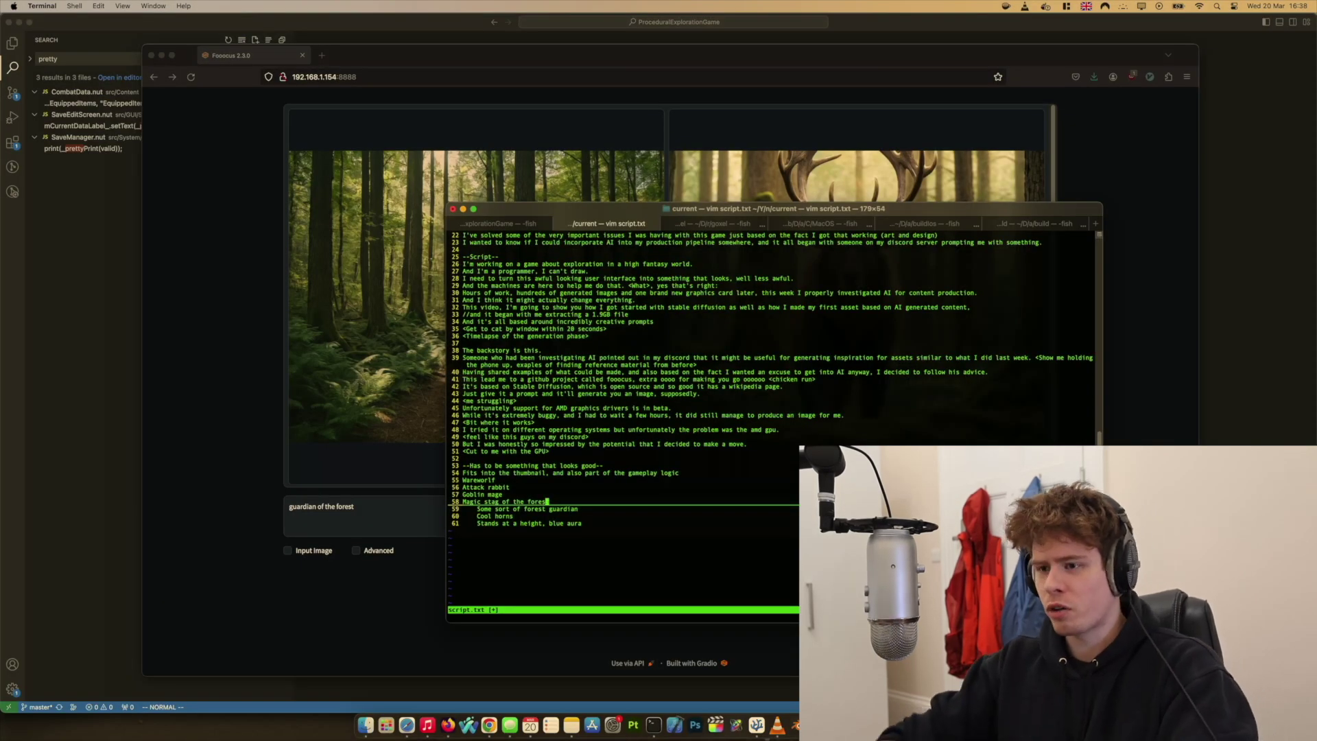
Return to Fooocus and view the antlered deer guardian image full screen
key(super+Tab)
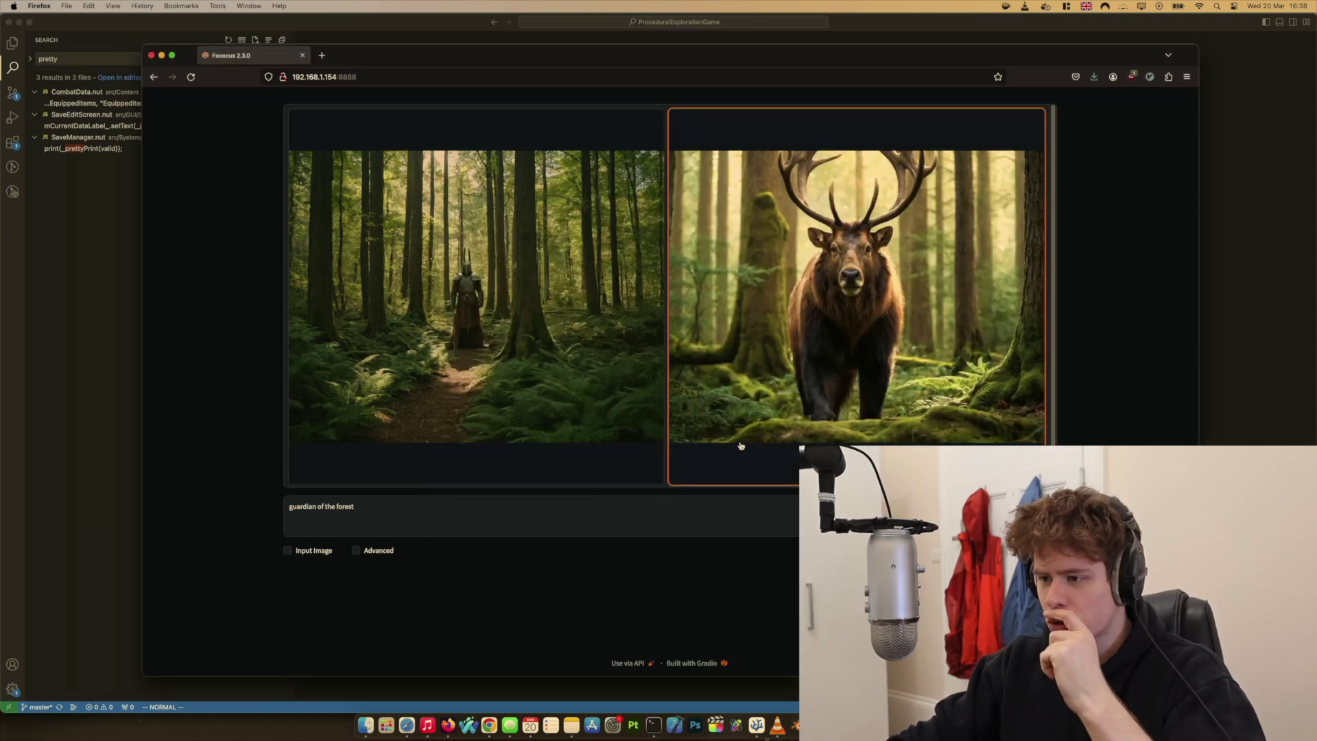
click(756, 384)
click(686, 391)
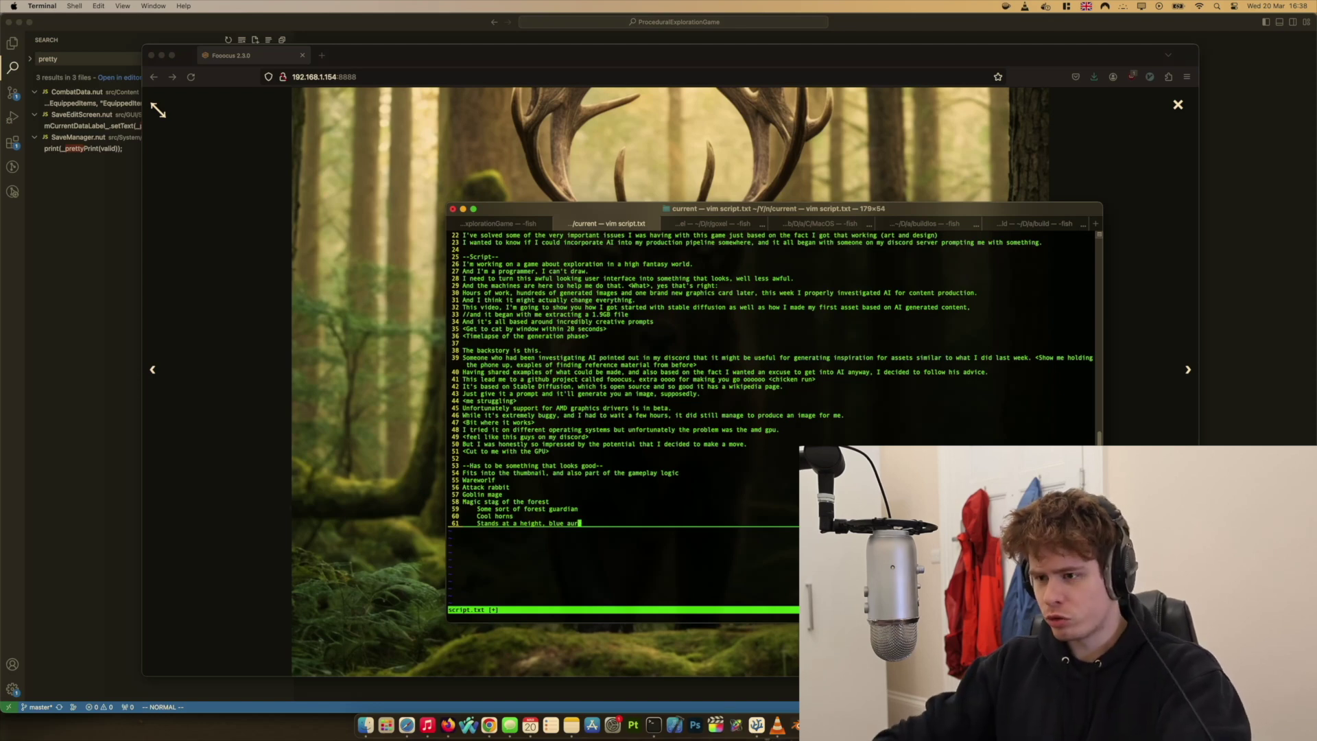
Close the full-screen viewer and browse to the next result, the antlered bear
click(158, 109)
key(Escape)
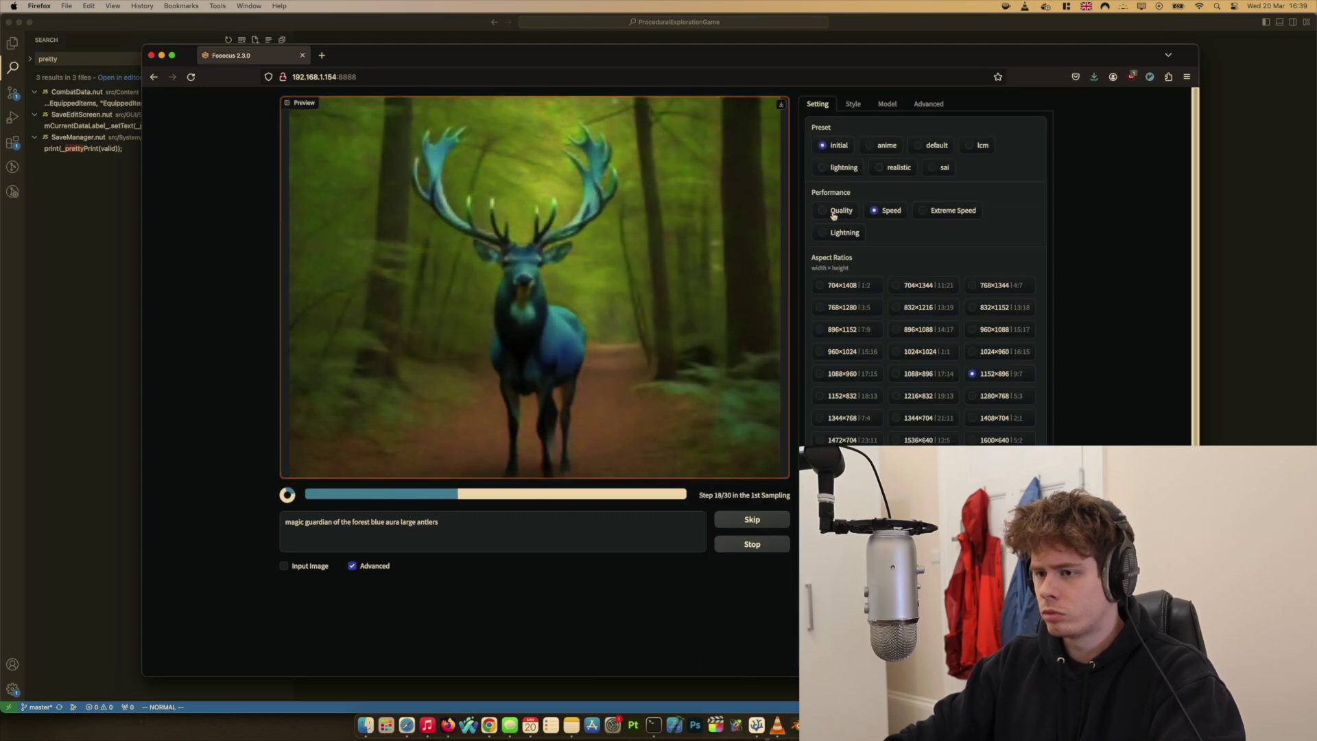
right_click(614, 550)
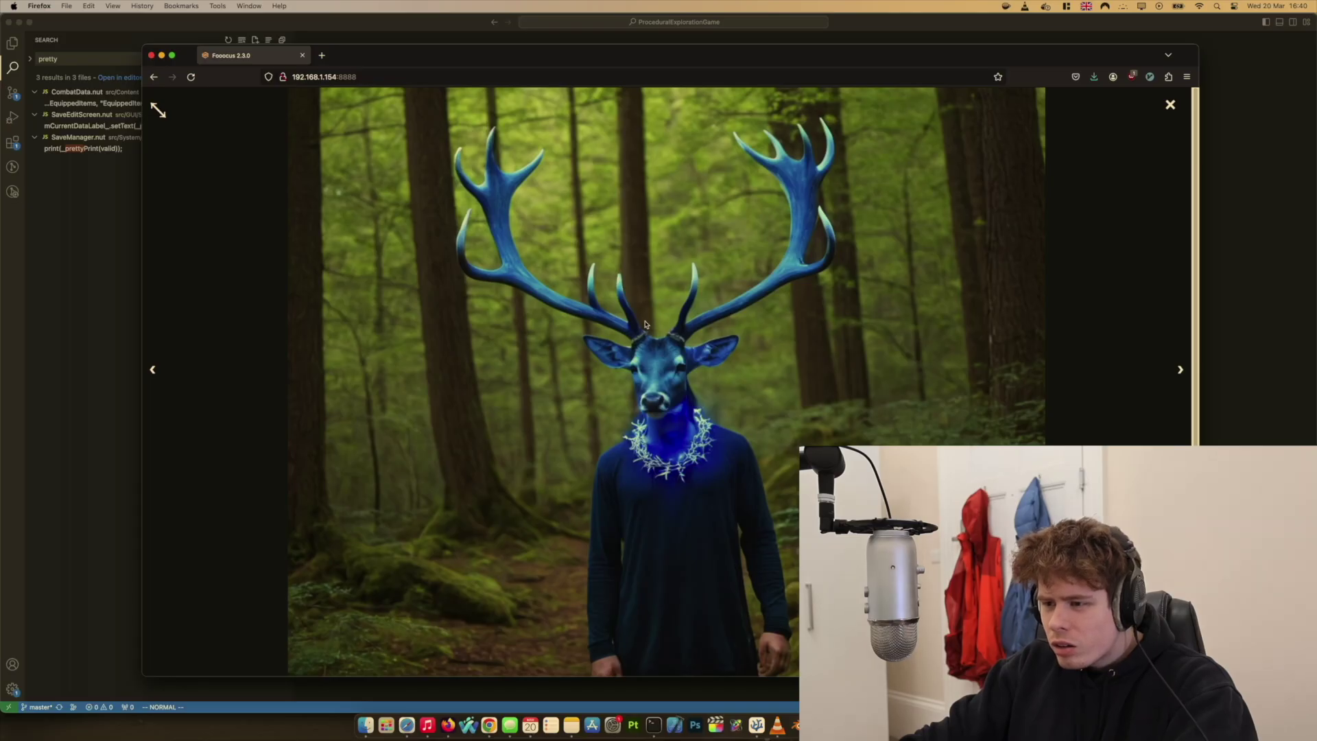
key(Right)
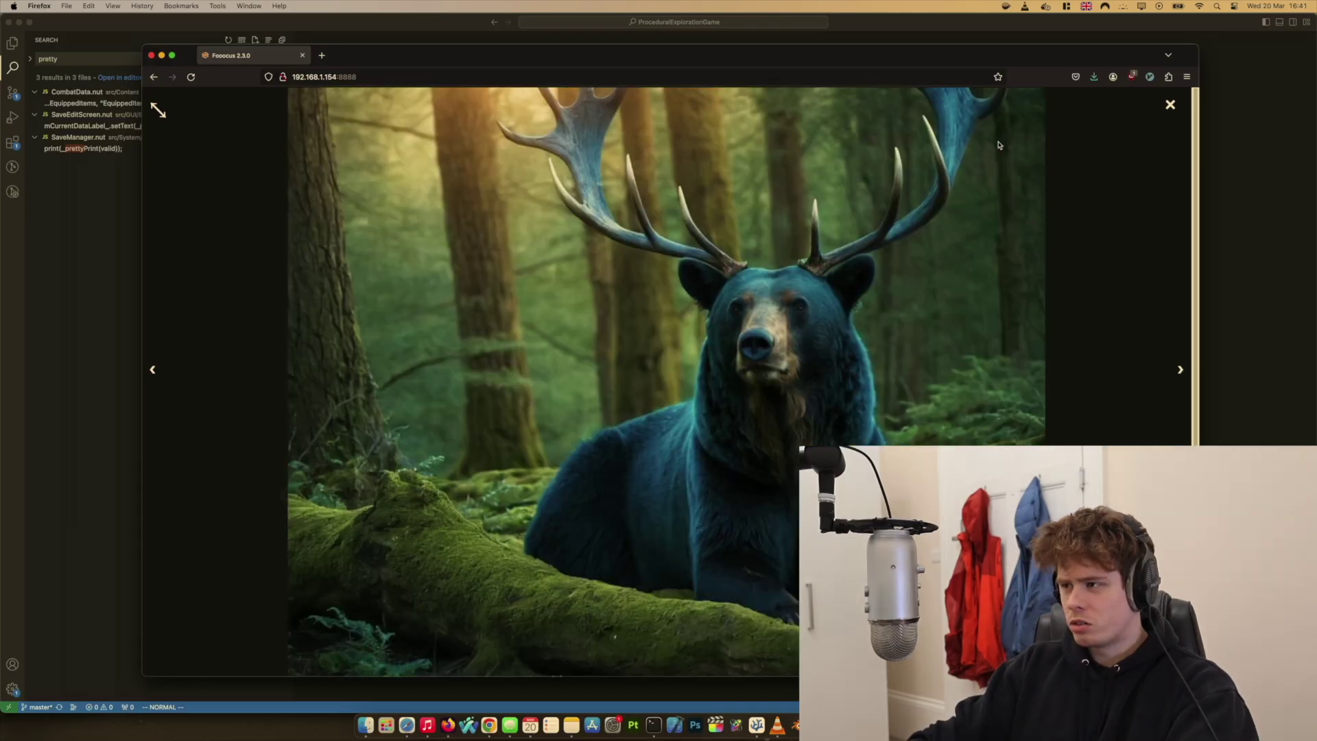
View the newly generated blue-purple battleaxe guardian image at full size
click(1170, 105)
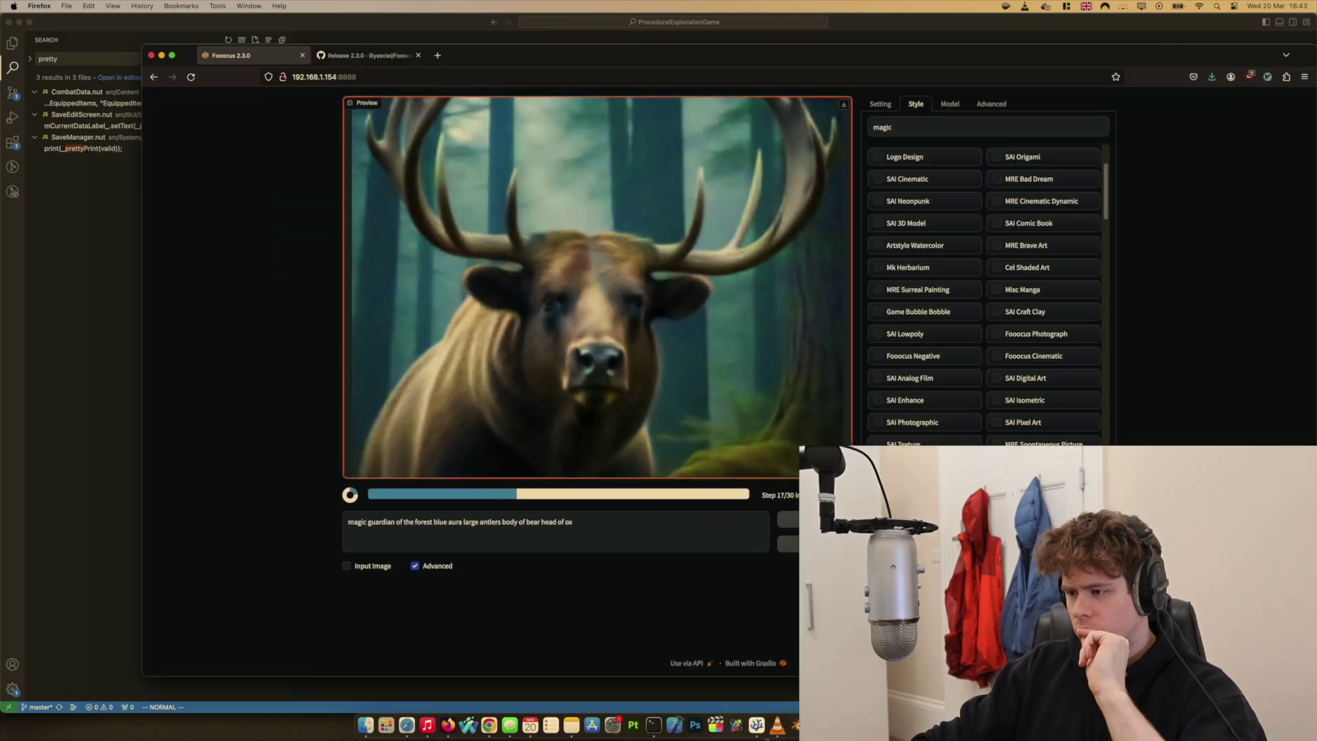
scroll(984, 240, up, 2)
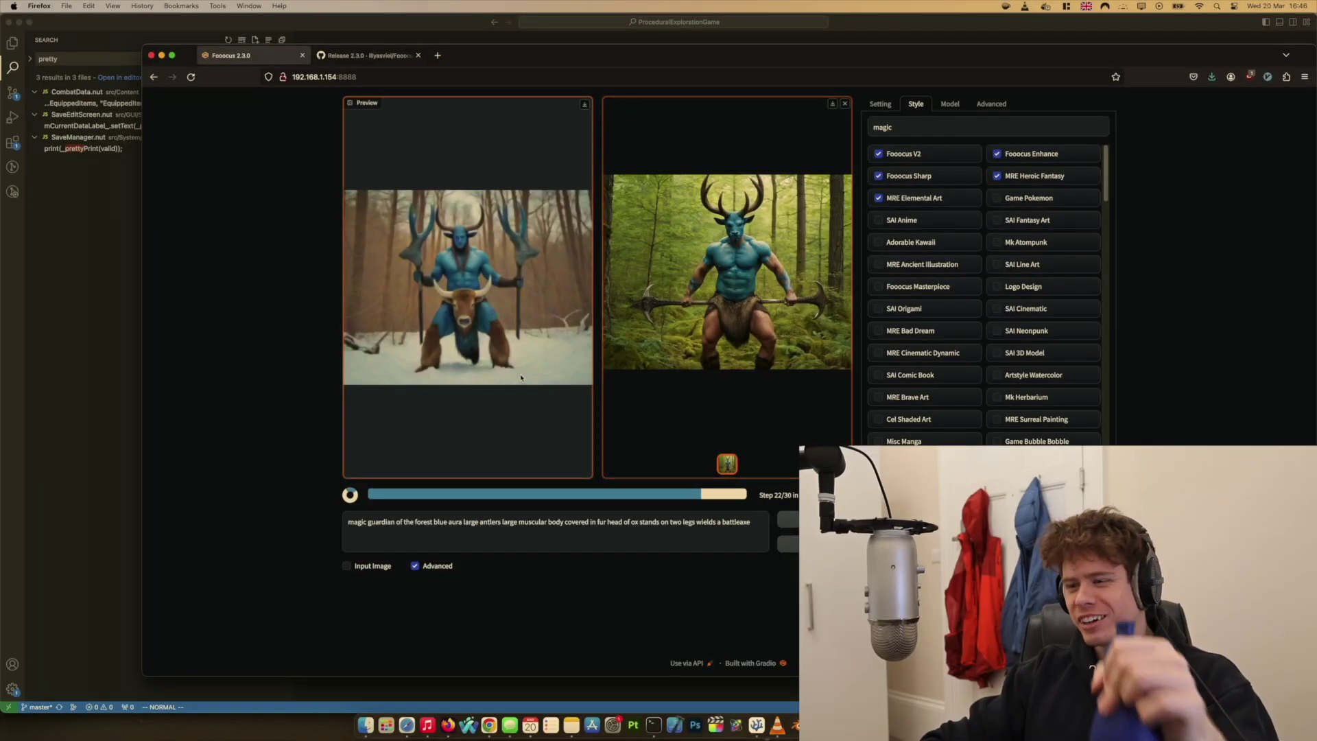
click(521, 377)
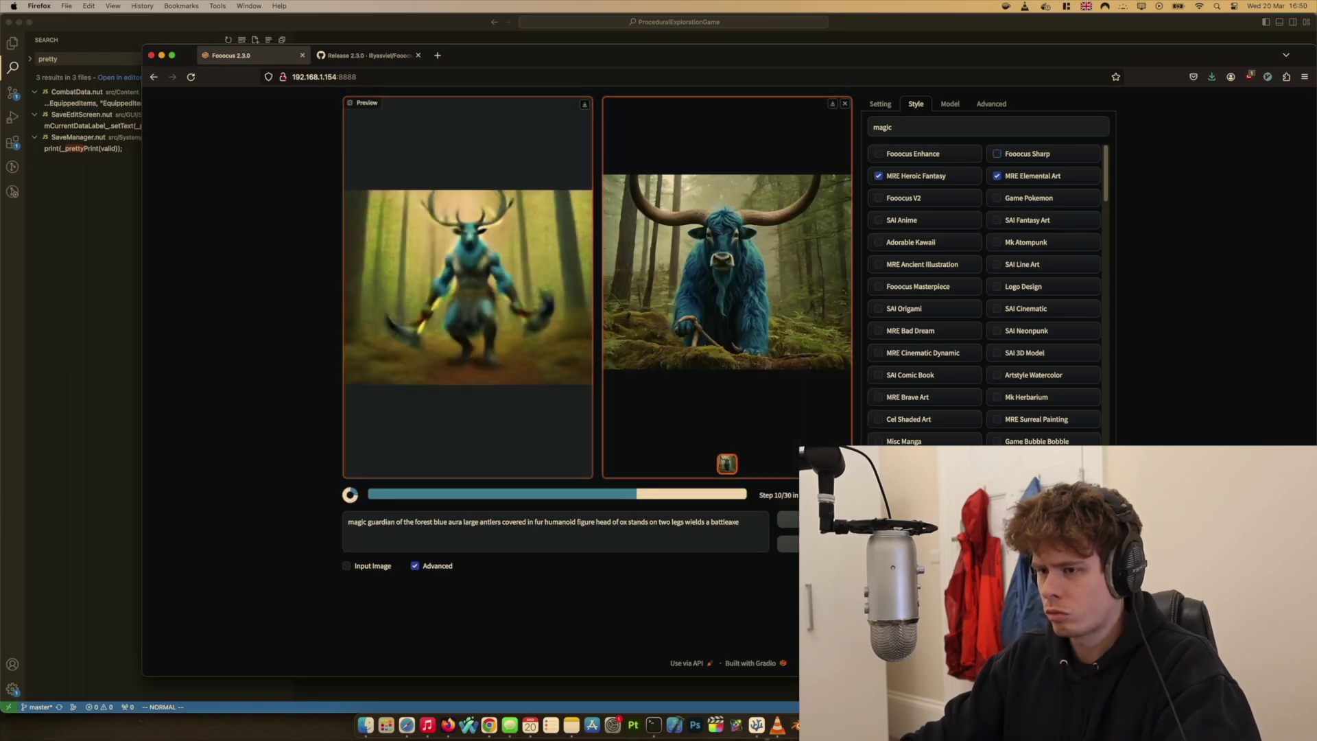
click(491, 374)
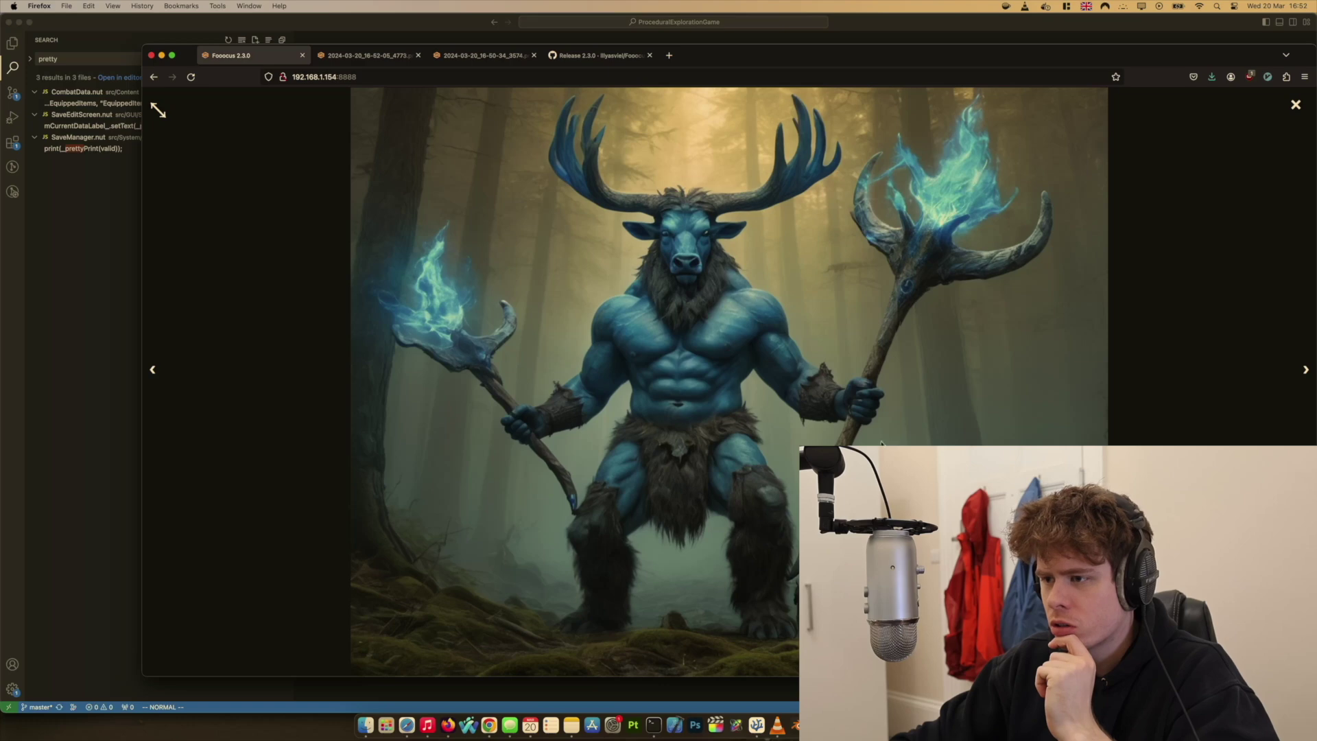
Open the guardian image in its own tab and flip through the saved image tabs
click(869, 442)
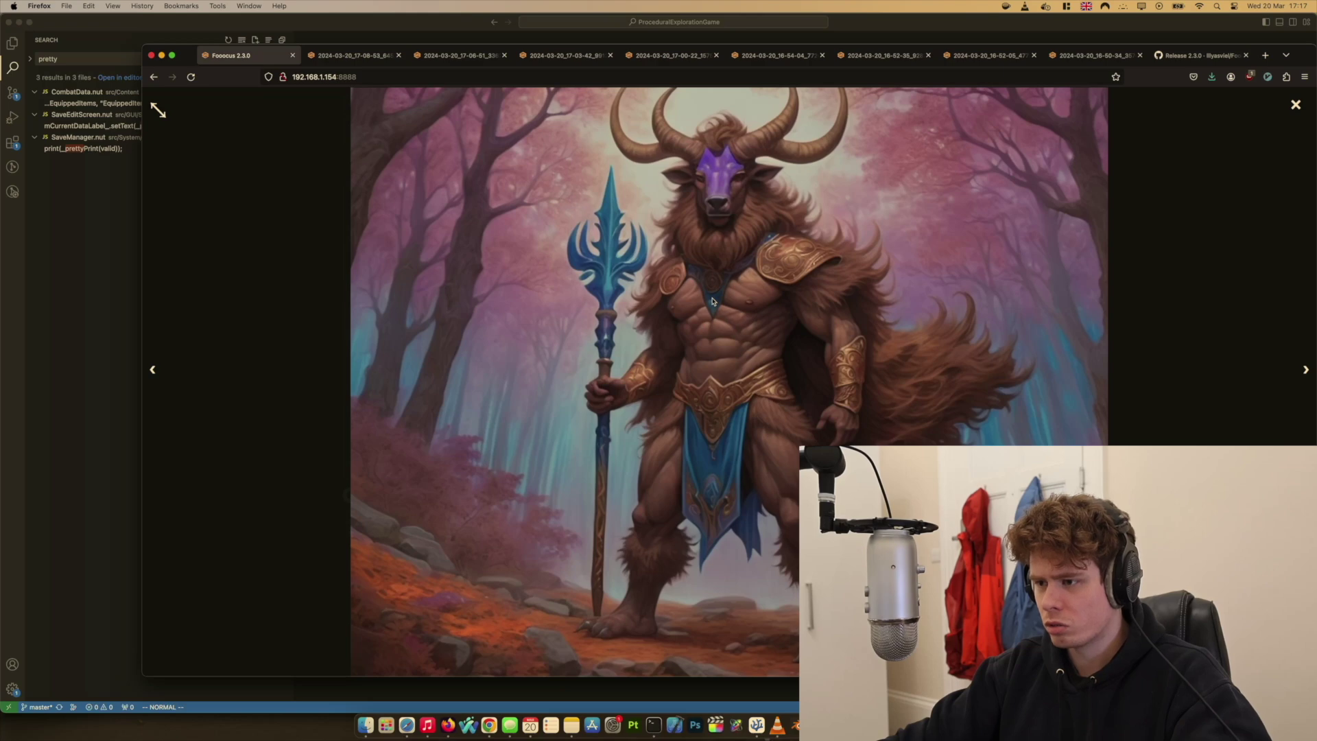
key(ctrl+Tab)
key(ctrl+Tab)
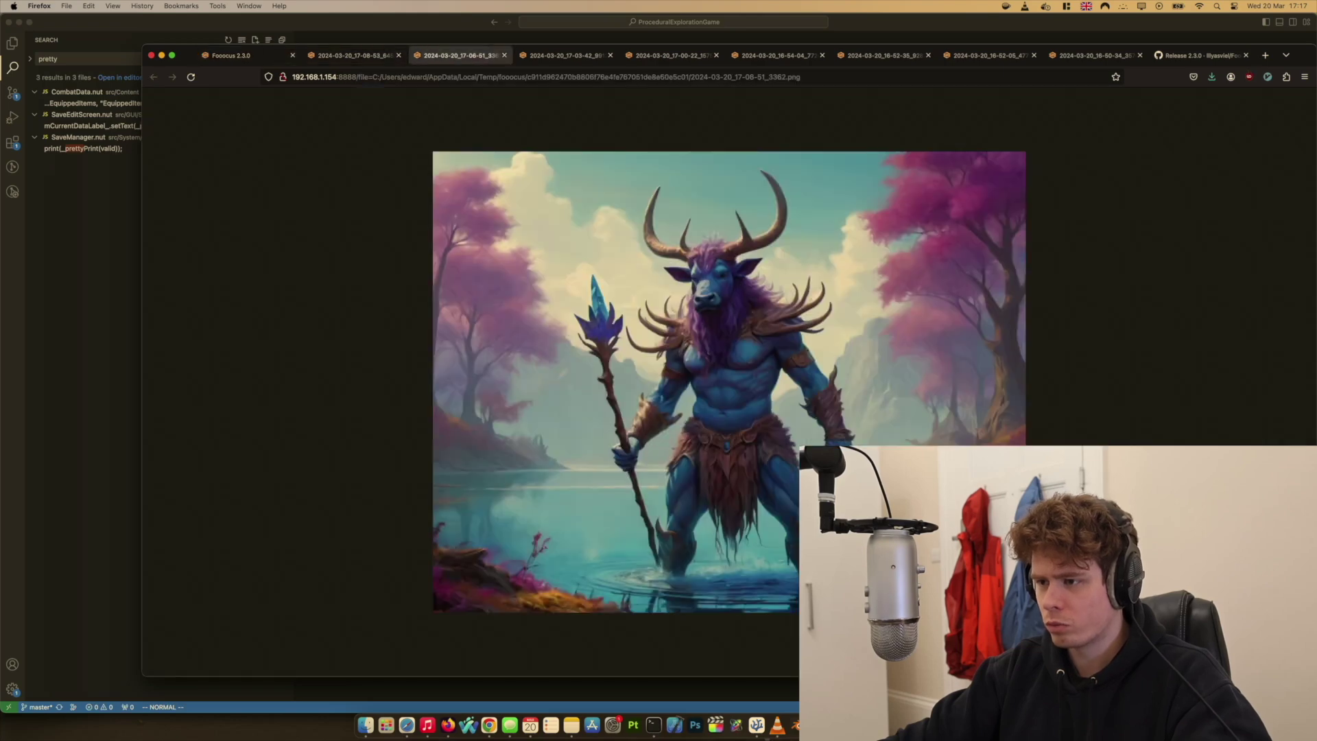
key(ctrl+Tab)
key(ctrl+Tab)
key(ctrl+Tab)
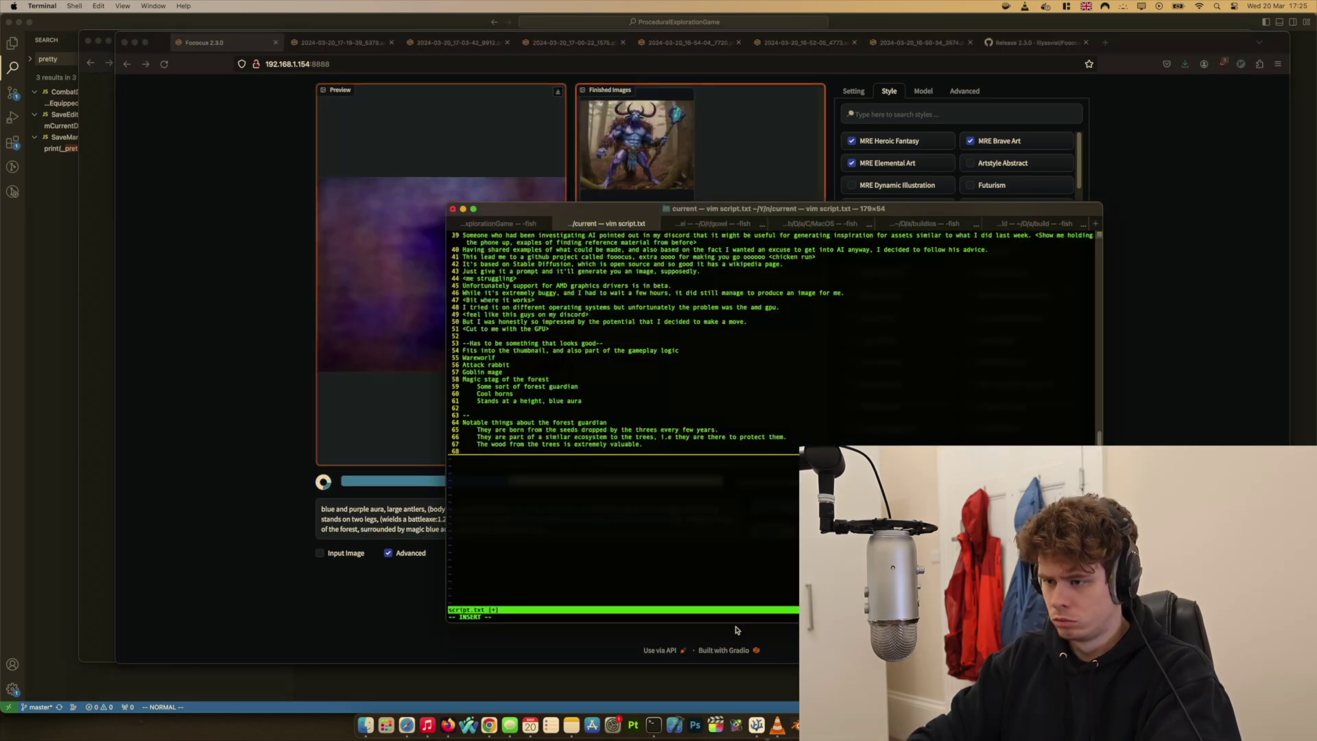
Add the lore line 'The purple and blue trees produce the guardians to protect'
text(The purple and )
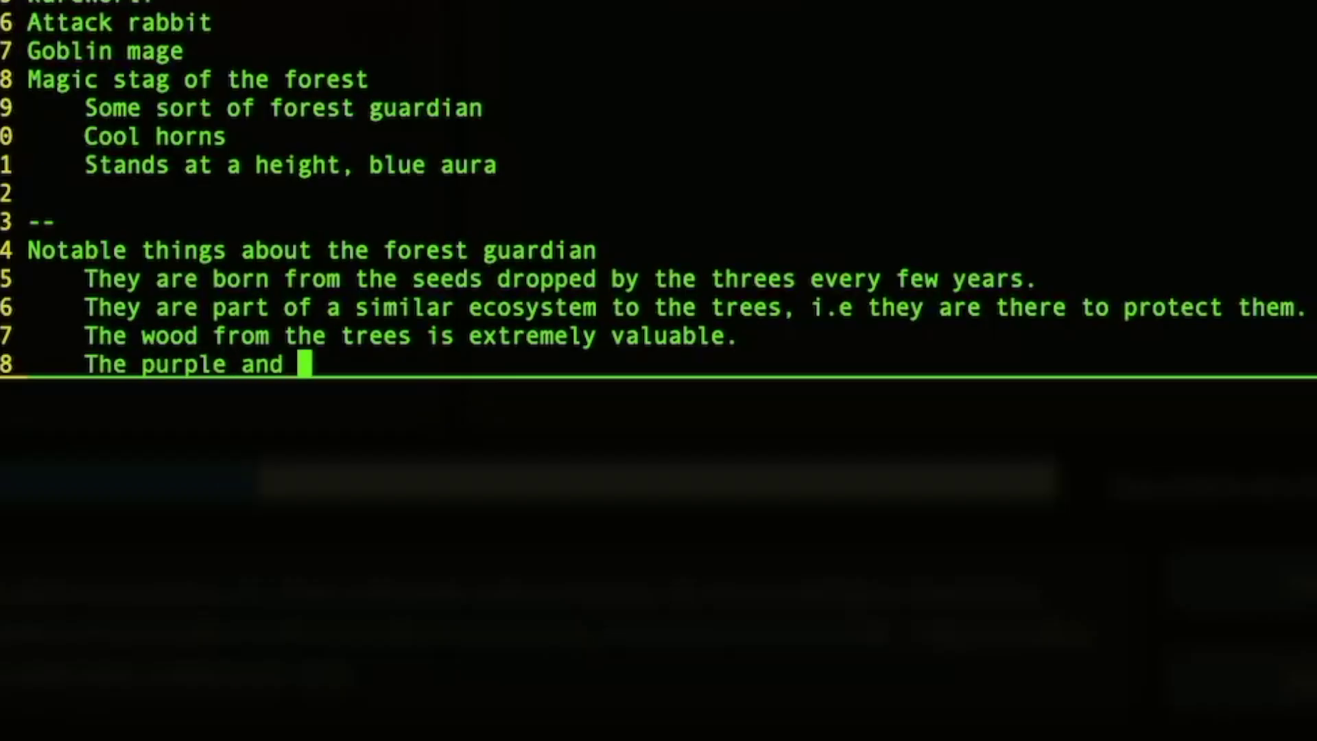
text(blue trees produce )
text(the guardians)
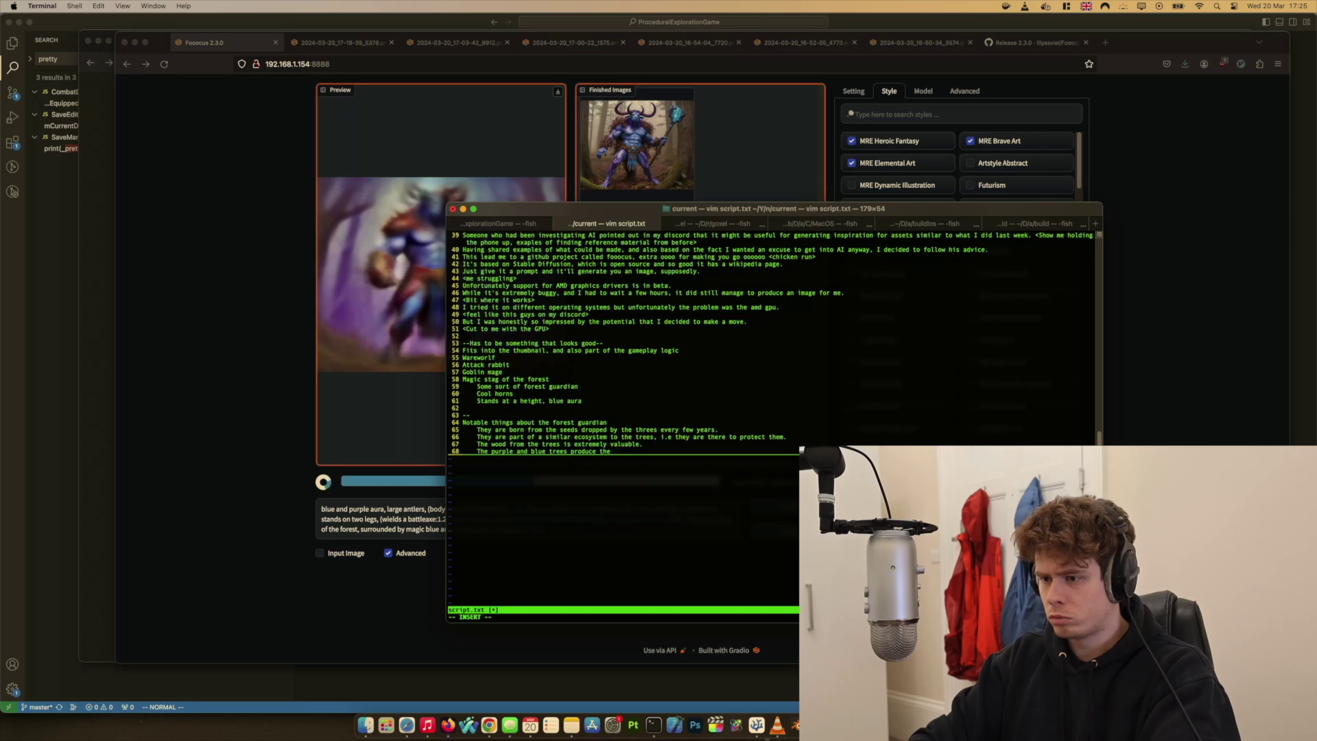
text( to protect)
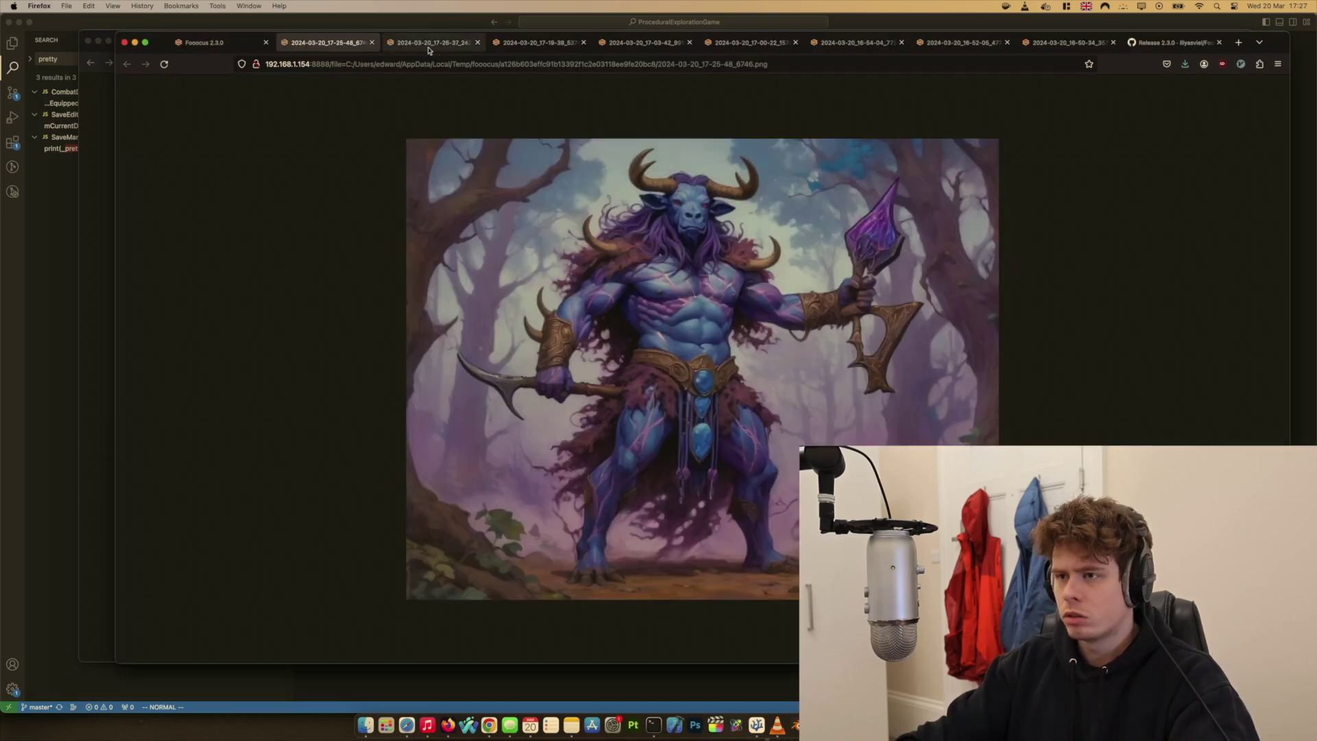
Browse the generated guardian image tabs and settle on the purple and brown antlered guardian
click(429, 49)
click(499, 50)
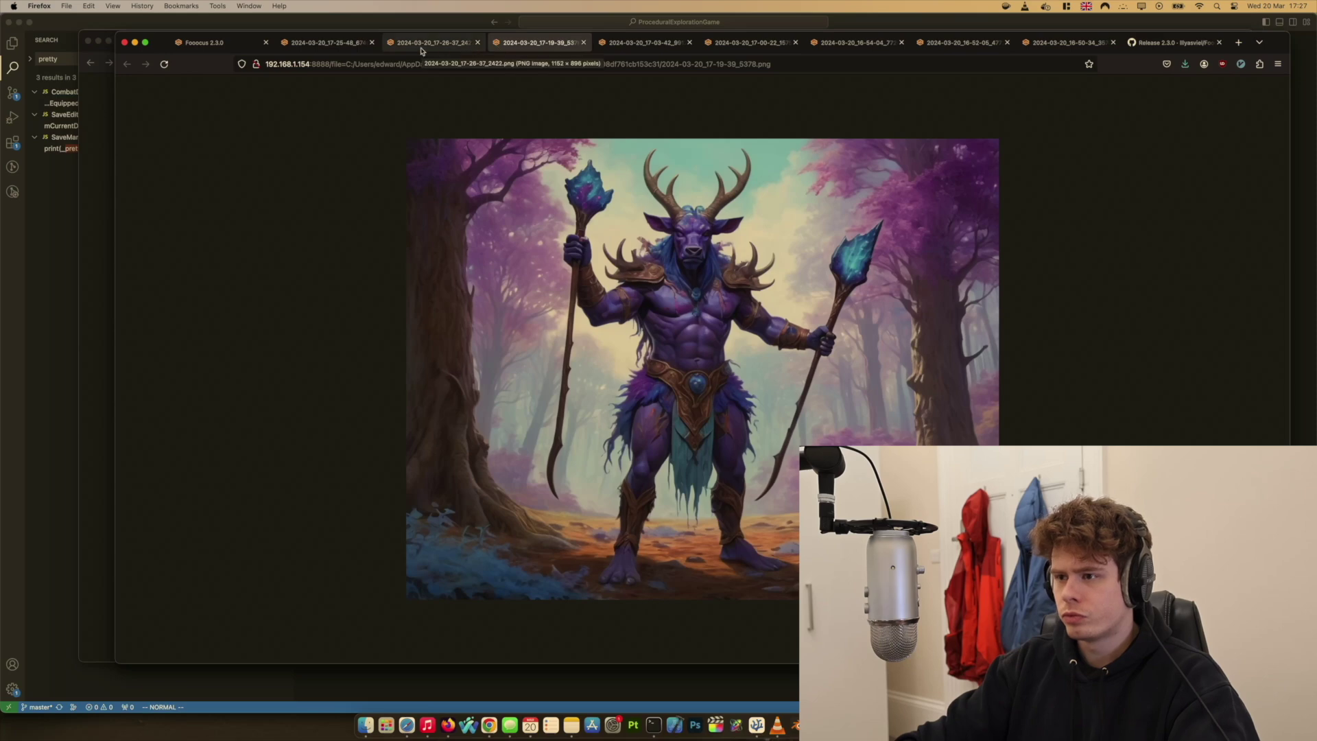
right_click(643, 333)
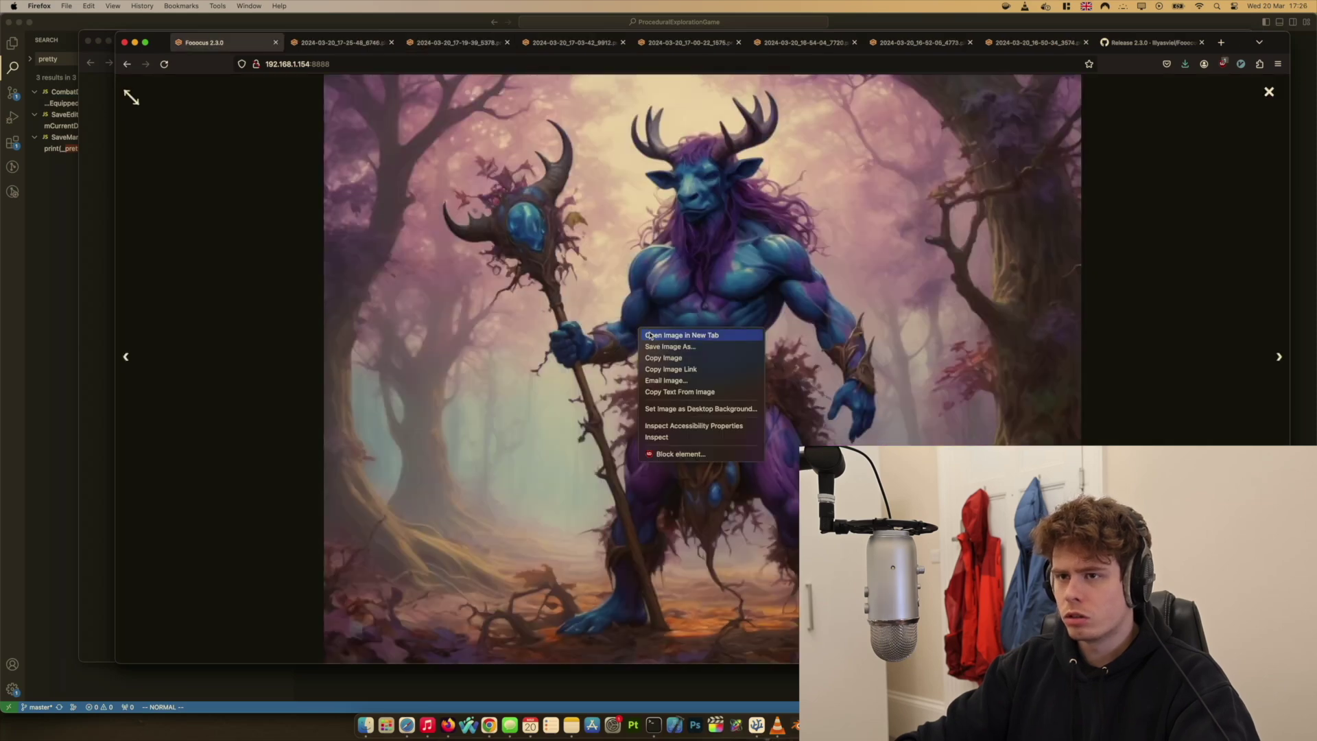
click(649, 335)
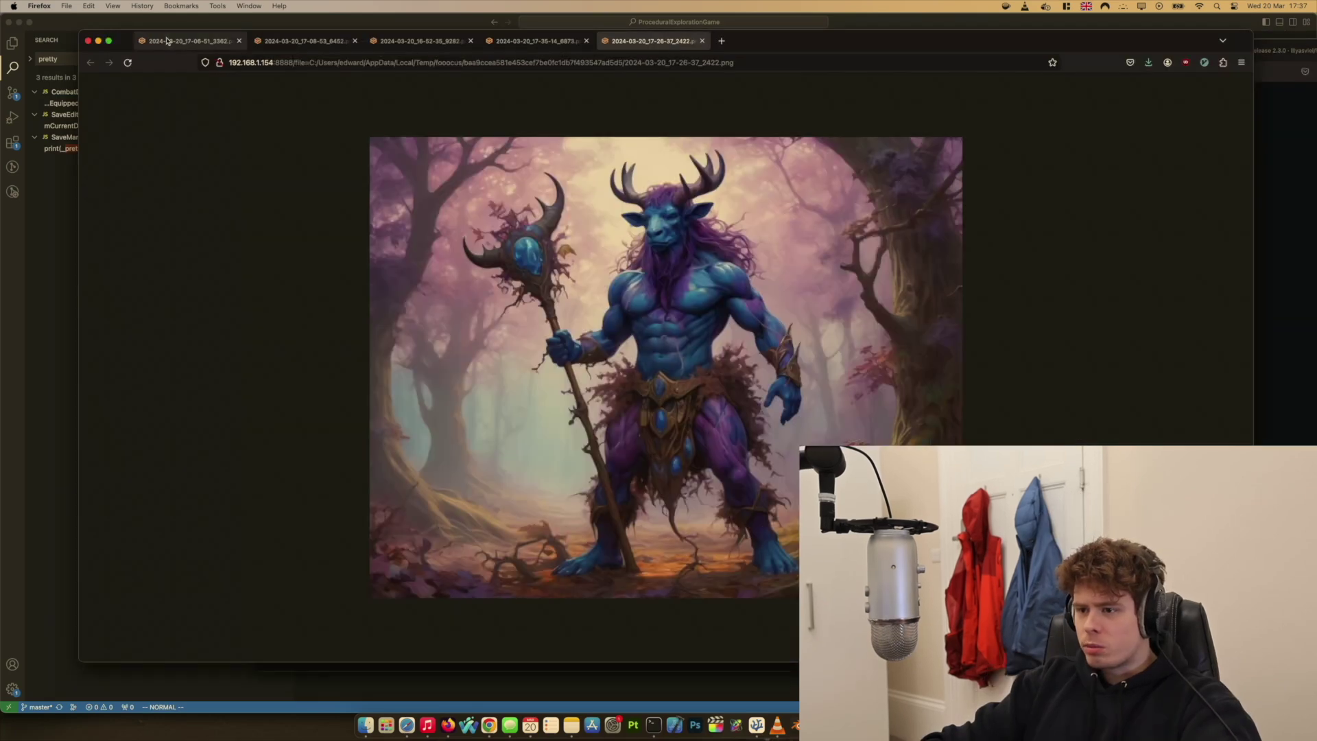
click(167, 40)
key(ctrl+Tab)
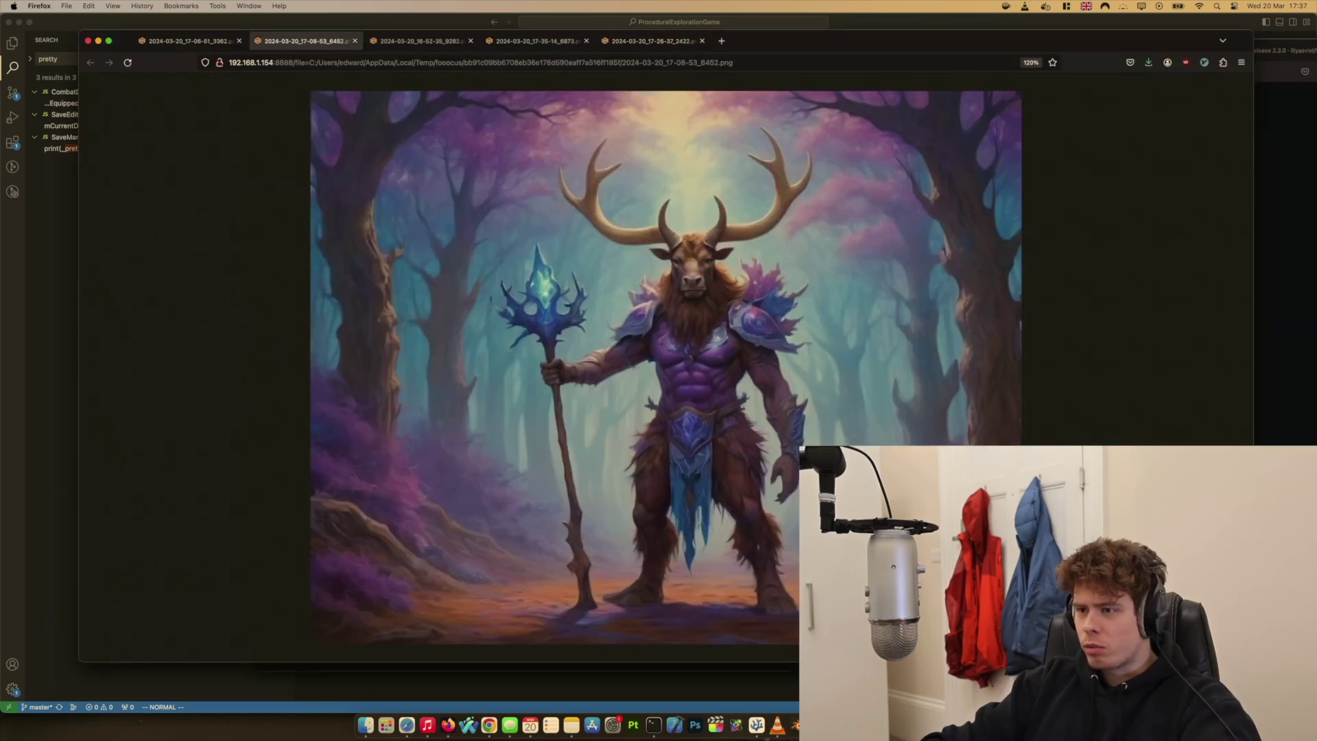
key(ctrl+Tab)
key(ctrl+shift+Tab)
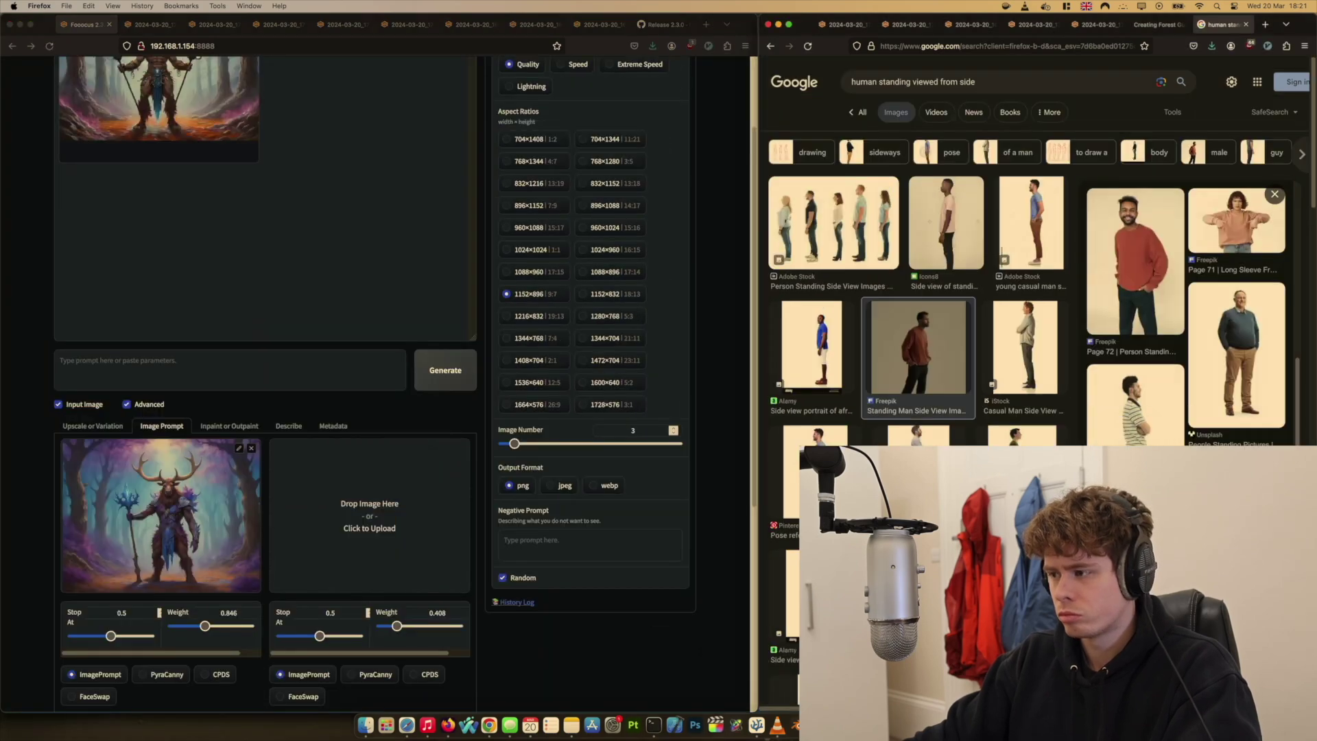
Put the side-view standing man photo in the second image prompt slot, then view the guardian full size
click(1159, 329)
drag(1187, 322, 371, 514)
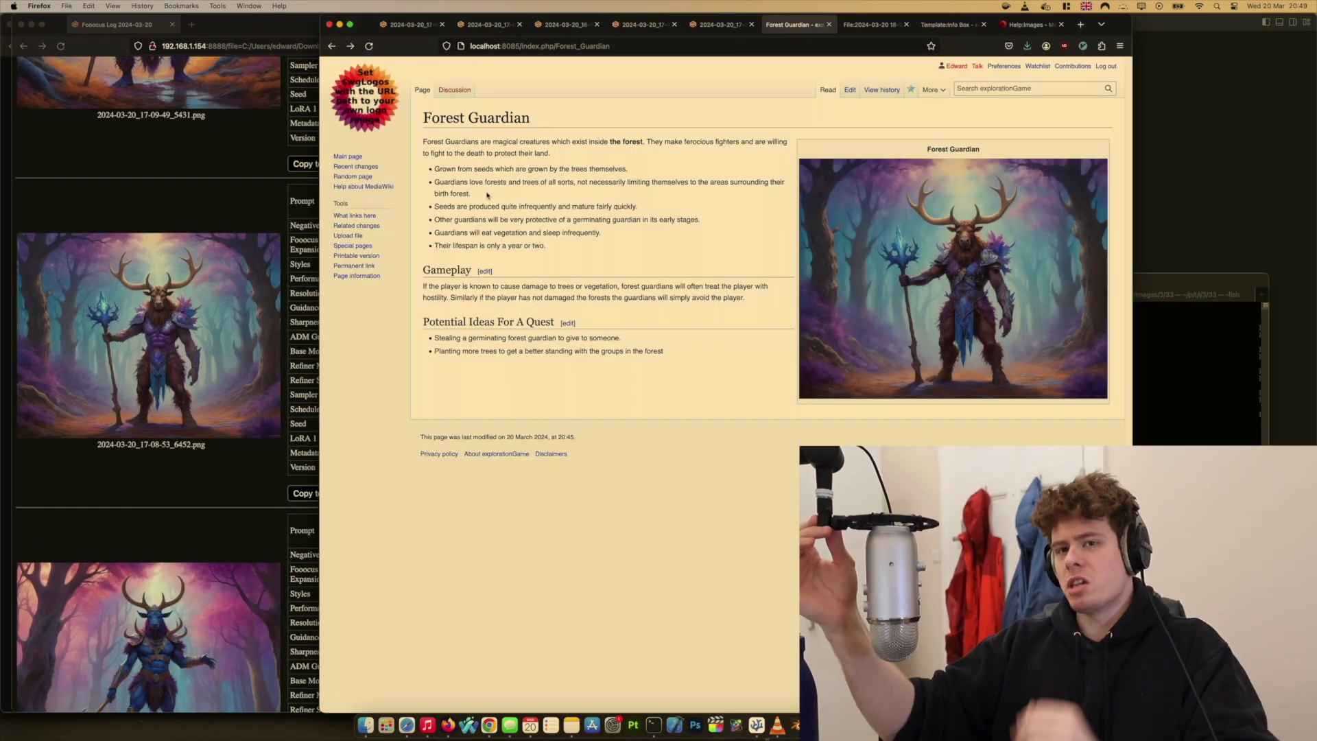
click(952, 278)
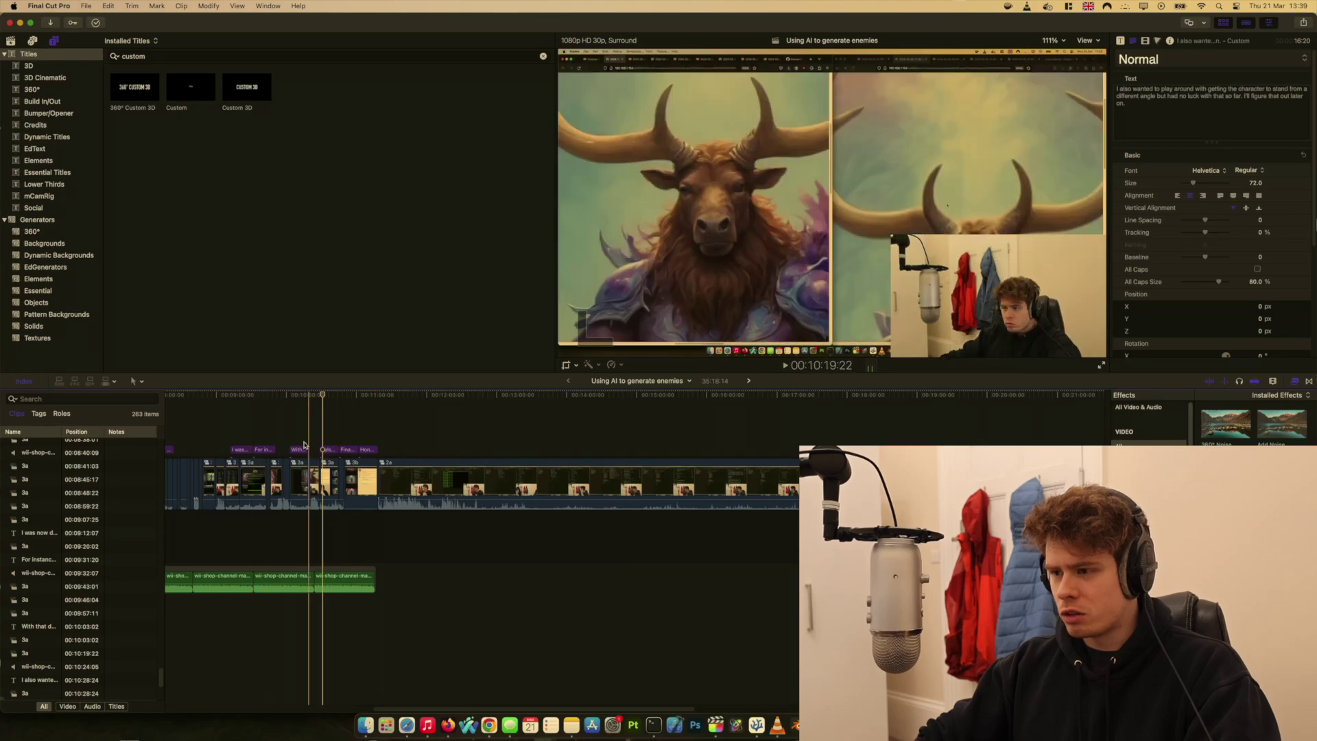
key(super+minus)
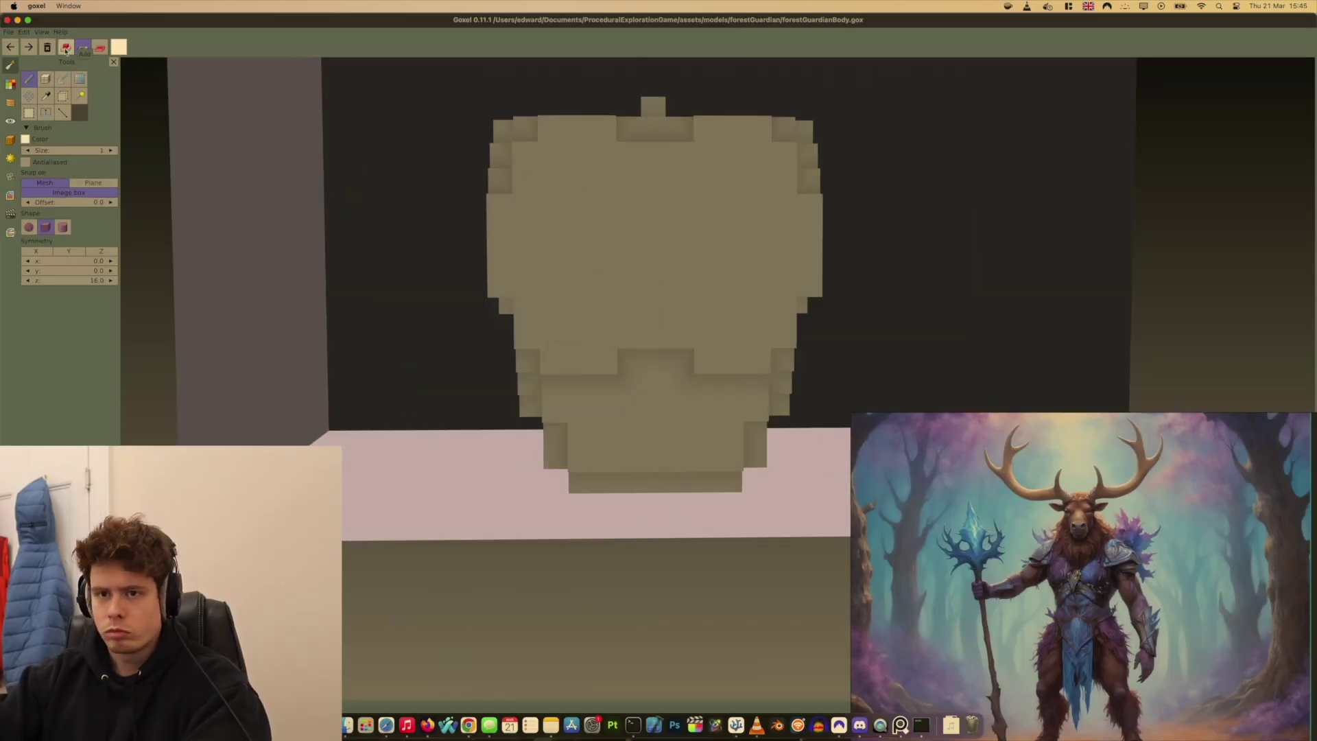
Add voxel blocks to the front of the guardian's head and rotate in to check the body
click(66, 47)
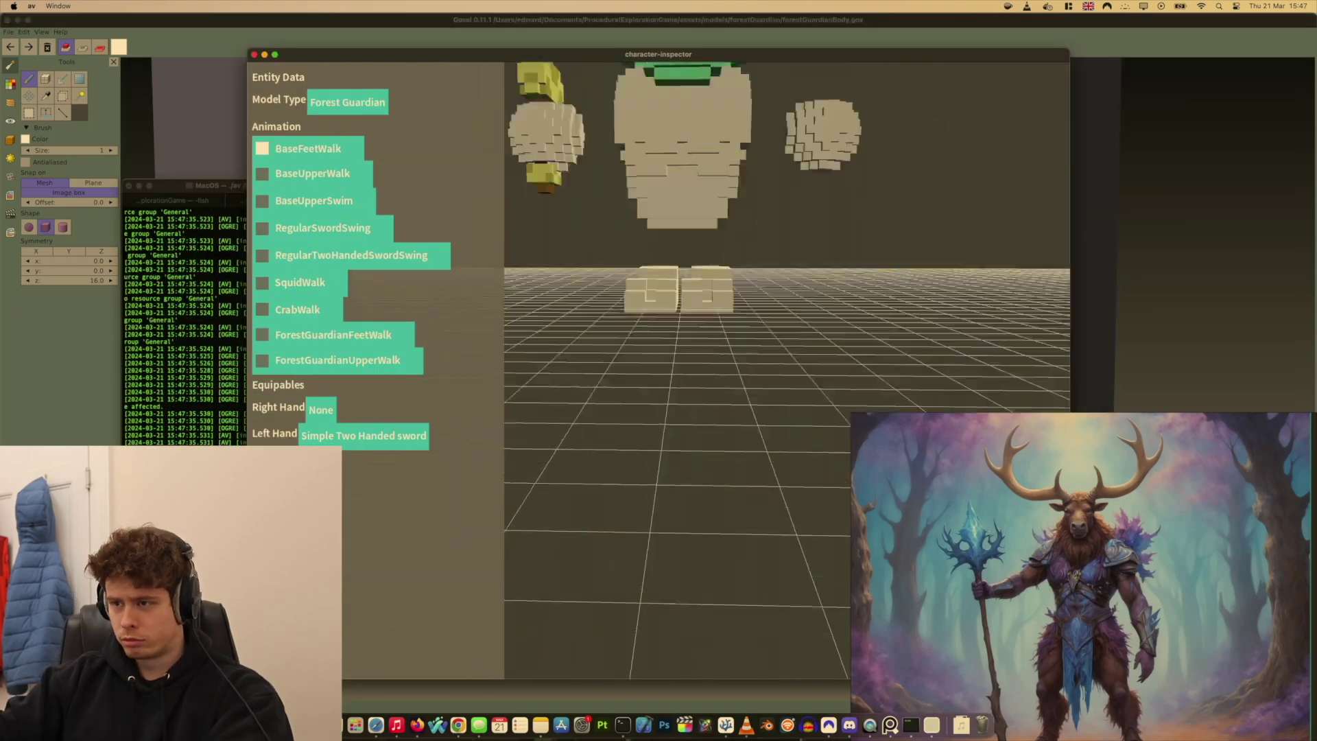
key(super+Tab)
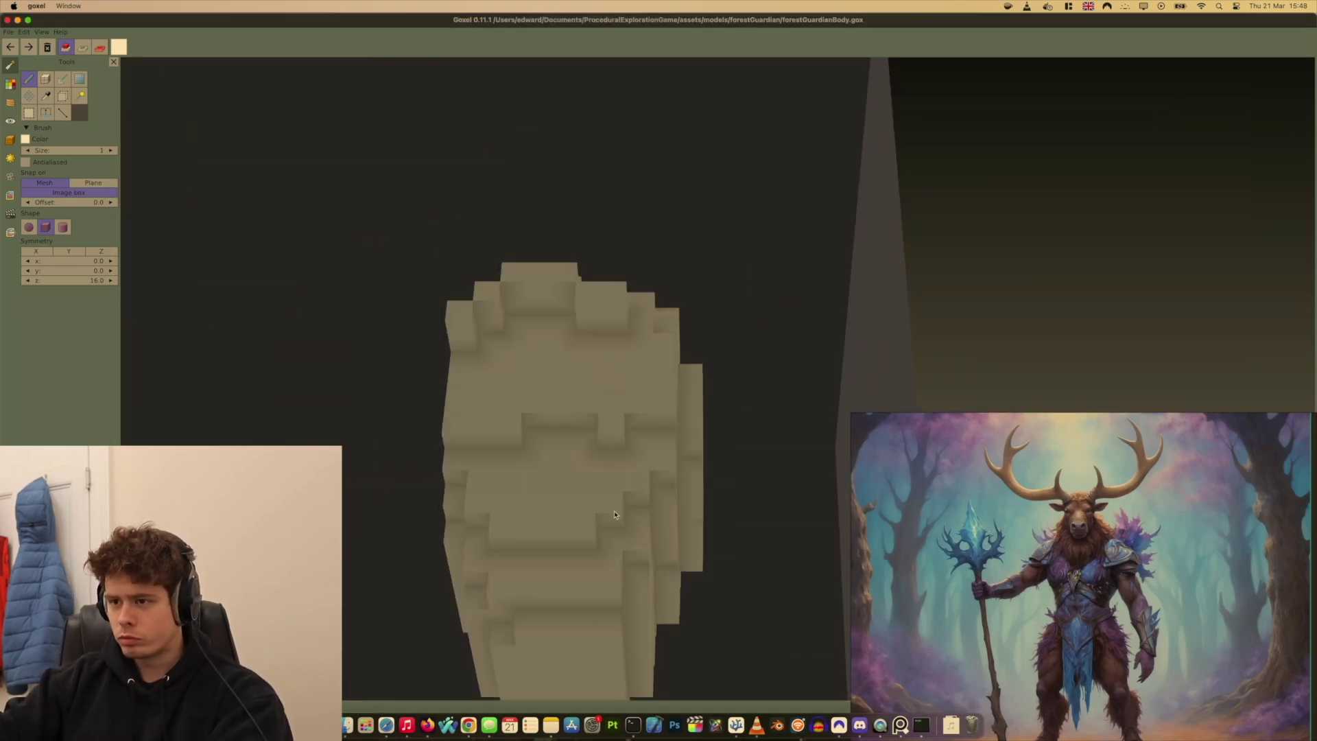
drag(449, 299, 752, 531)
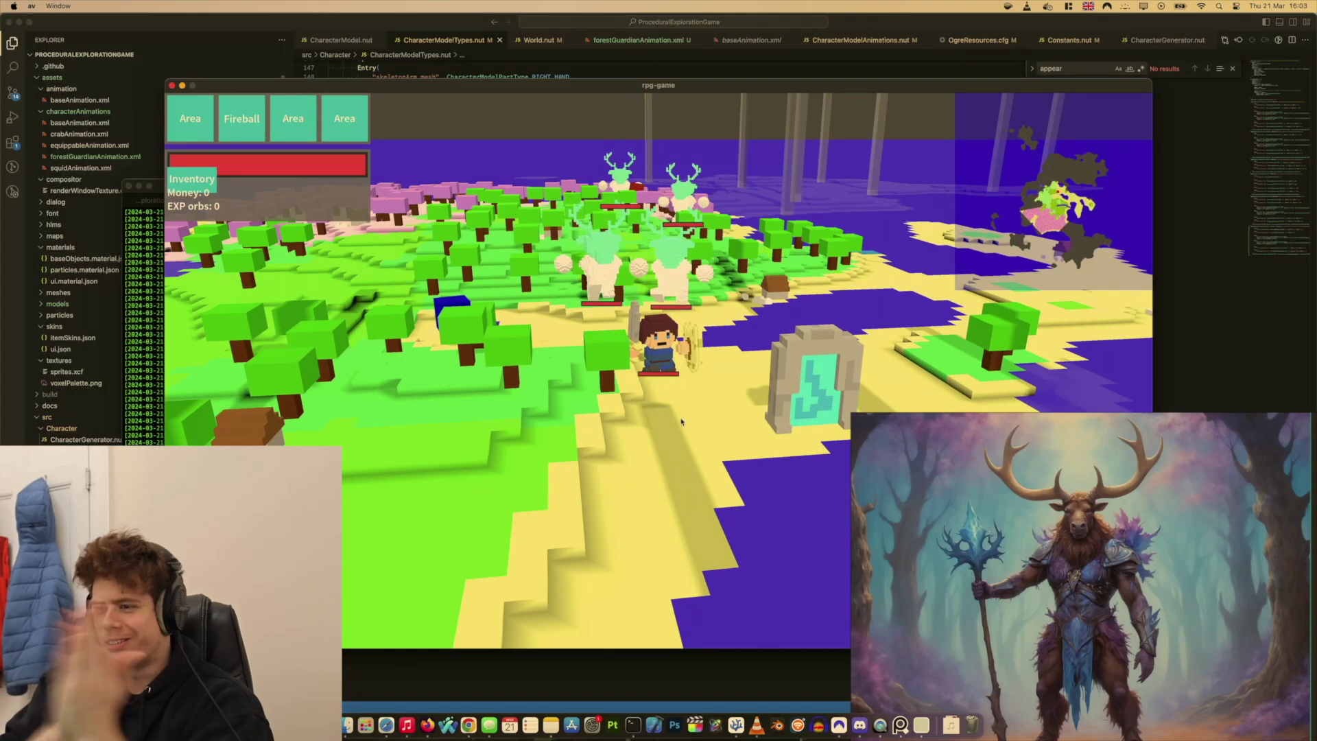
Tilt the game camera down to look over the roaming forest guardians
drag(681, 422, 686, 287)
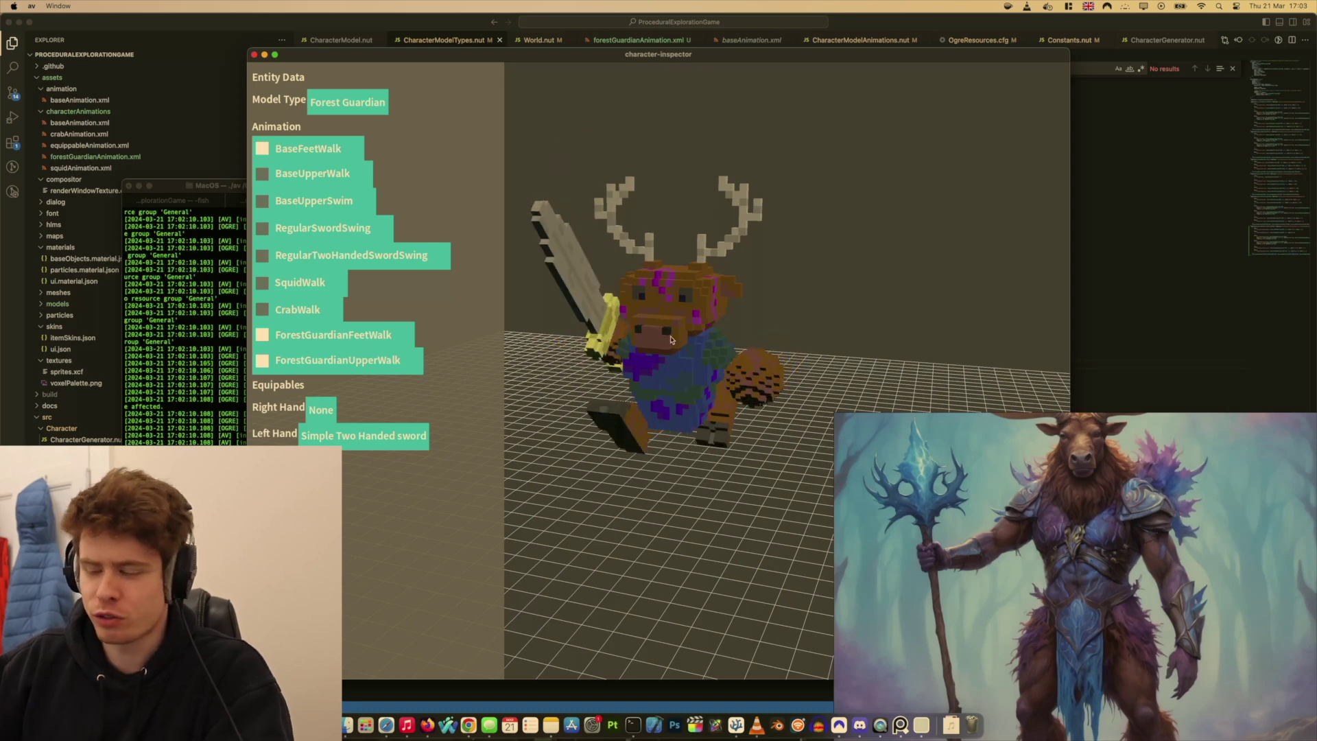
drag(681, 340, 658, 373)
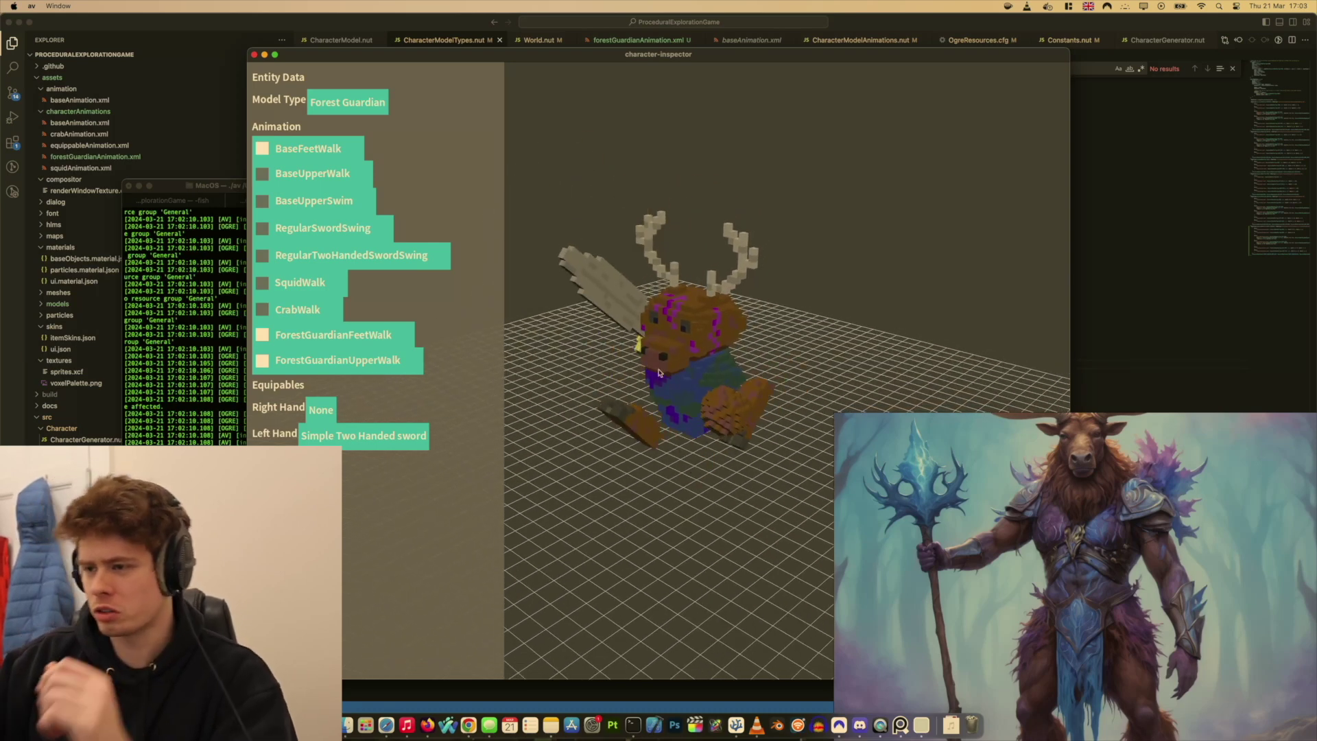